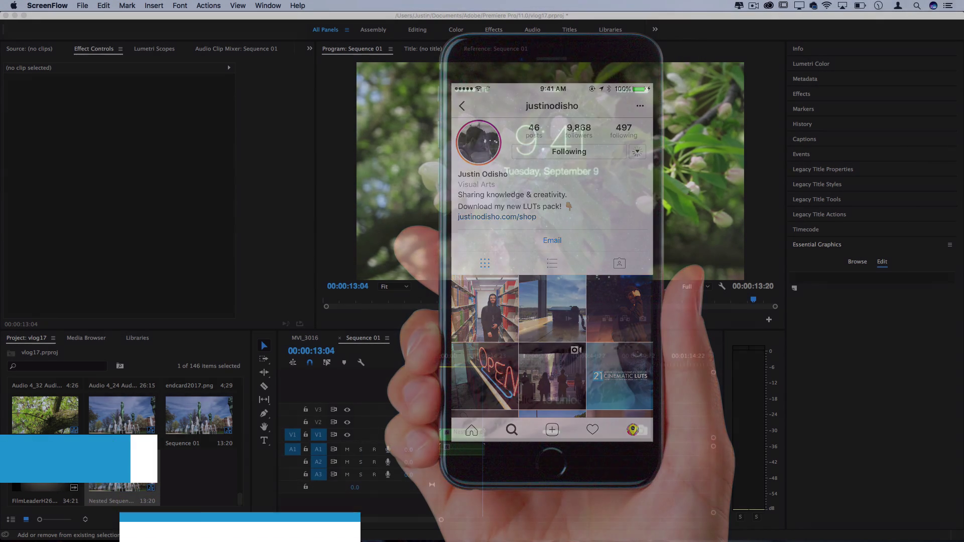
Step: Place the FilmLeaderH264.mp4 clip on track V2 above the nested sequence at the timeline's start, and preview it at 00:00:08:04
{"action": "left_click", "coordinate": [471, 365]}
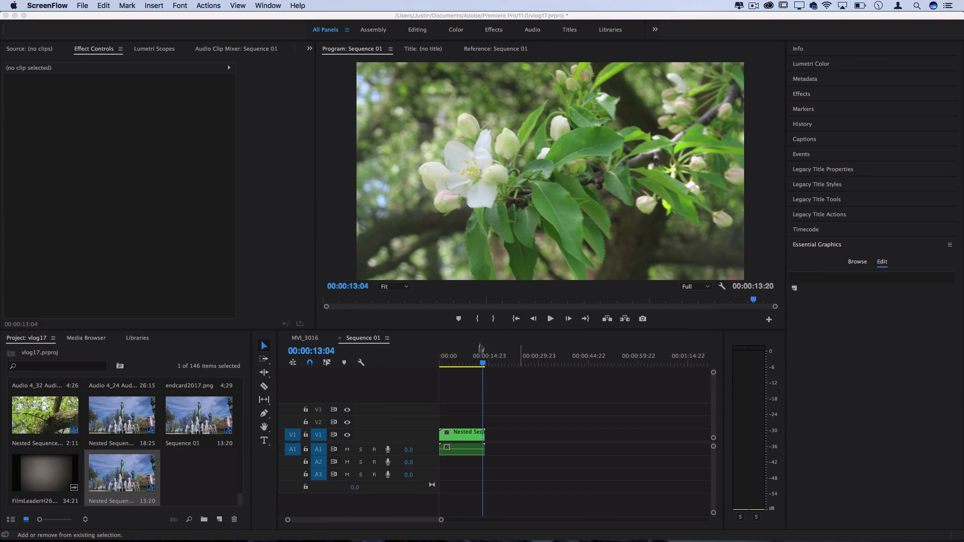
{"action": "mouse_move", "coordinate": [471, 365]}
{"action": "left_mouse_down"}
{"action": "mouse_move", "coordinate": [435, 365]}
{"action": "mouse_move", "coordinate": [457, 365]}
{"action": "left_mouse_up"}
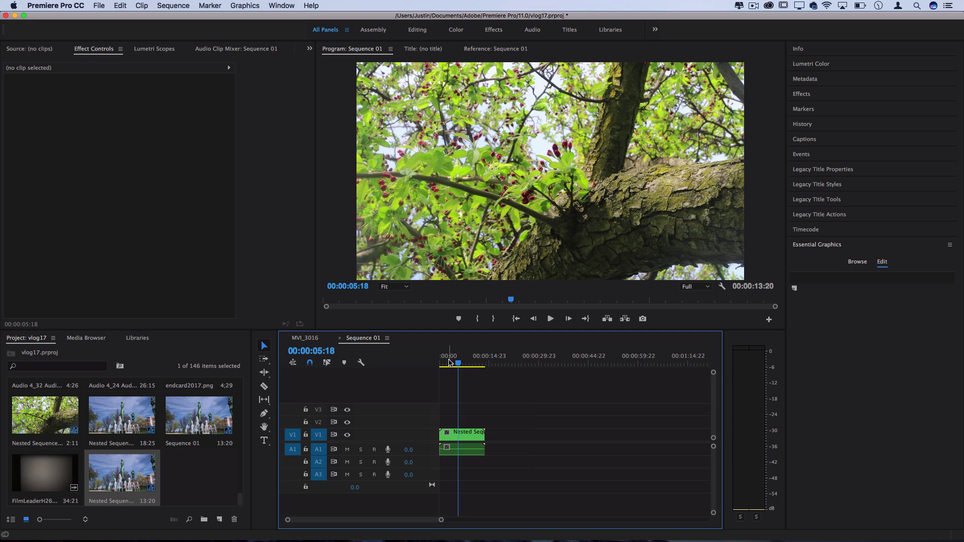
{"action": "left_click", "coordinate": [443, 364]}
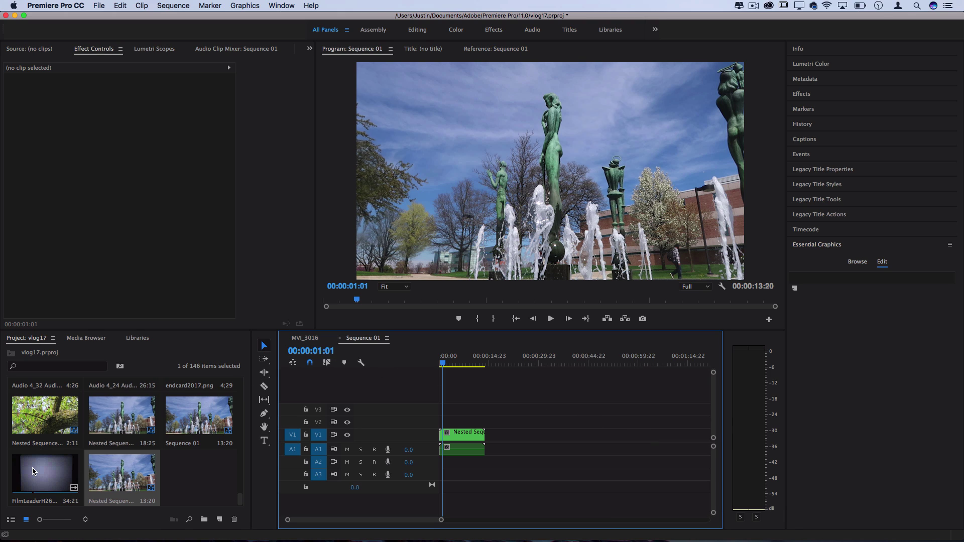
{"action": "left_click_drag", "start_coordinate": [32, 468], "coordinate": [369, 423]}
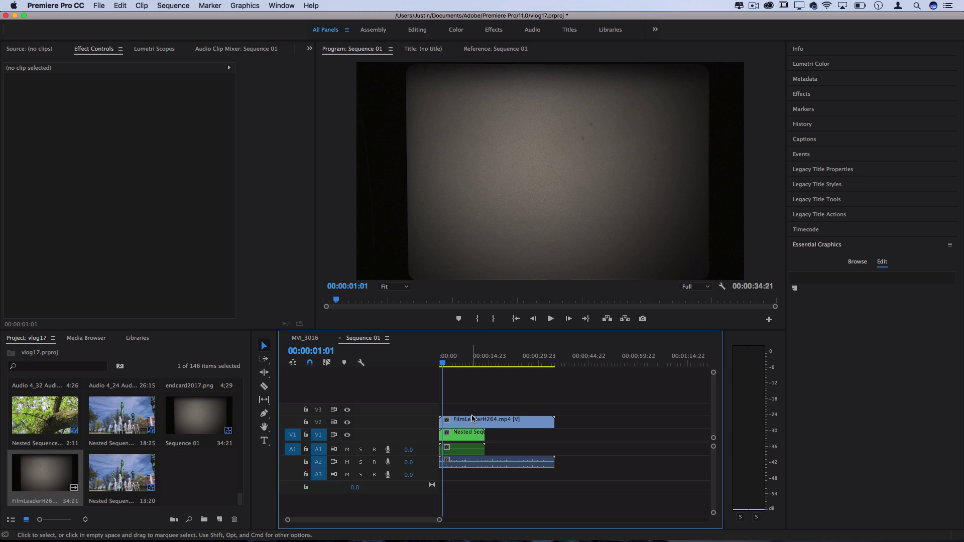
{"action": "left_click_drag", "start_coordinate": [458, 362], "coordinate": [466, 362]}
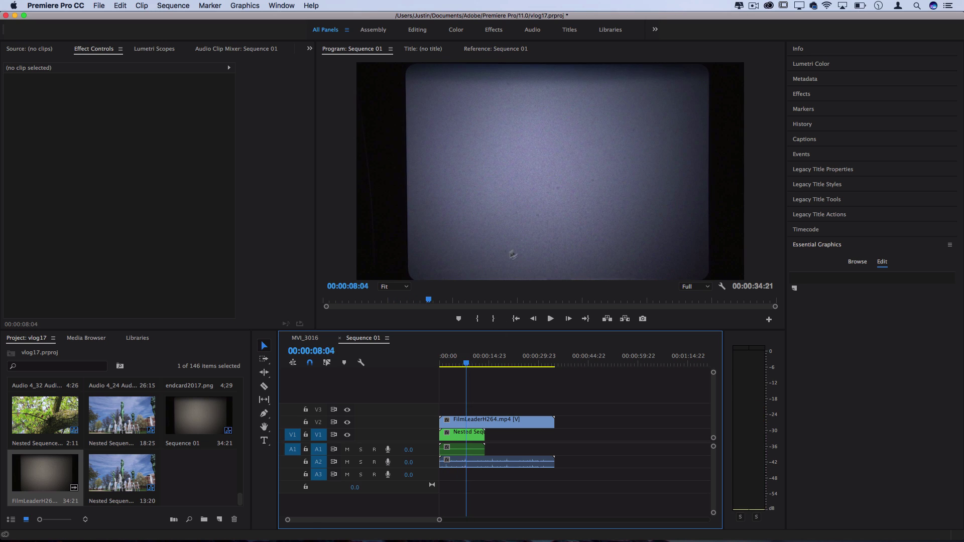
Step: Scale the FilmLeaderH264.mp4 video clip to 138 so the film frame's dark borders fall outside the picture
{"action": "left_click", "coordinate": [482, 464]}
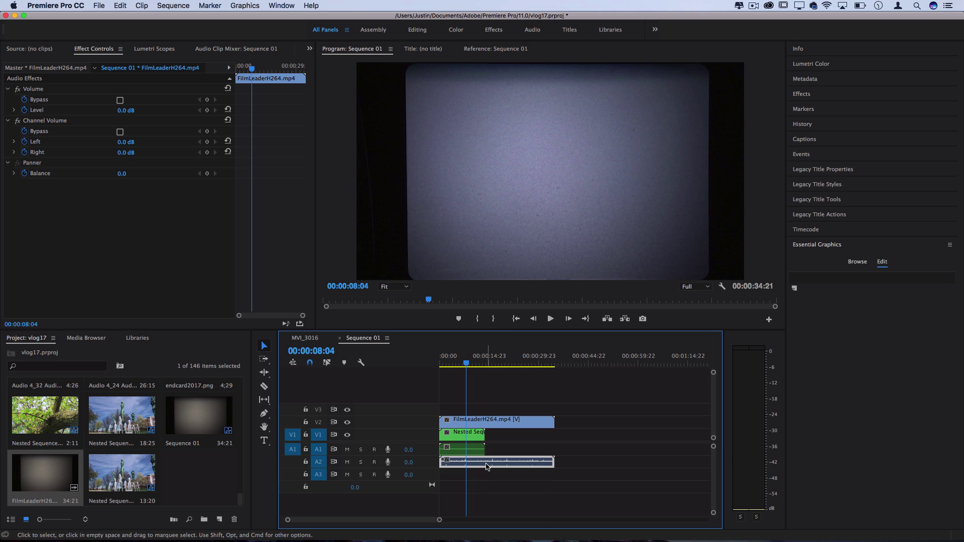
{"action": "left_click", "coordinate": [489, 420]}
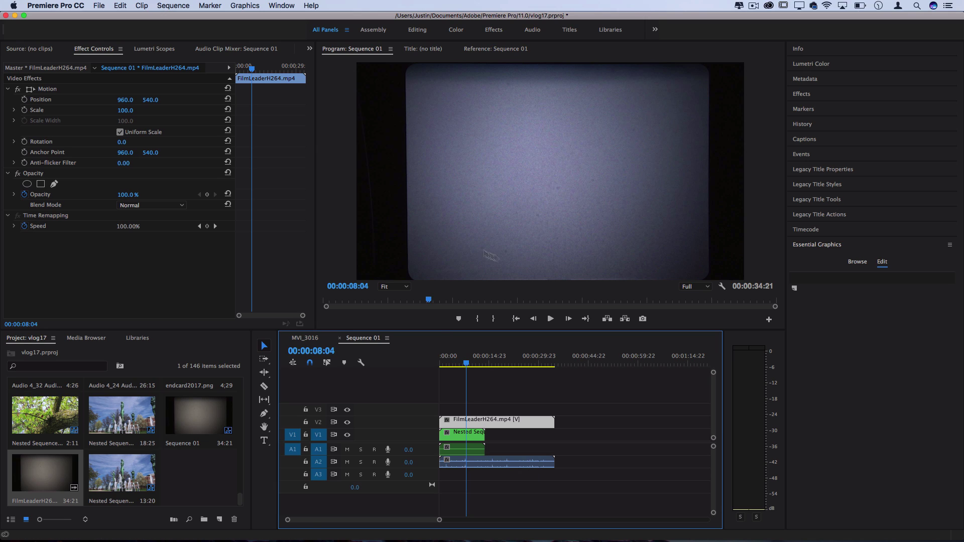
{"action": "left_click_drag", "start_coordinate": [125, 110], "coordinate": [143, 110]}
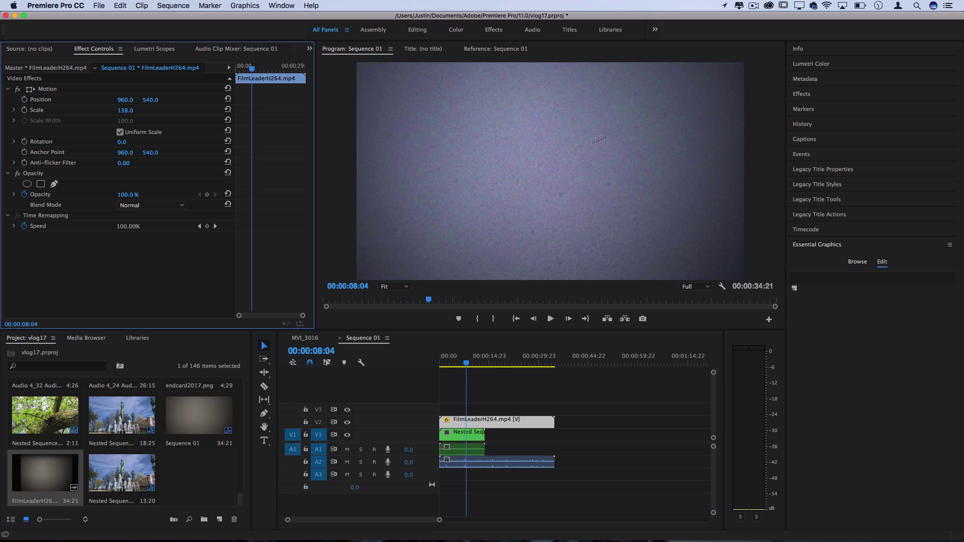
Step: Compare the Overlay and Soft Light blend modes on the film leader clip, and keep Overlay
{"action": "left_click", "coordinate": [176, 206]}
{"action": "left_click", "coordinate": [147, 347]}
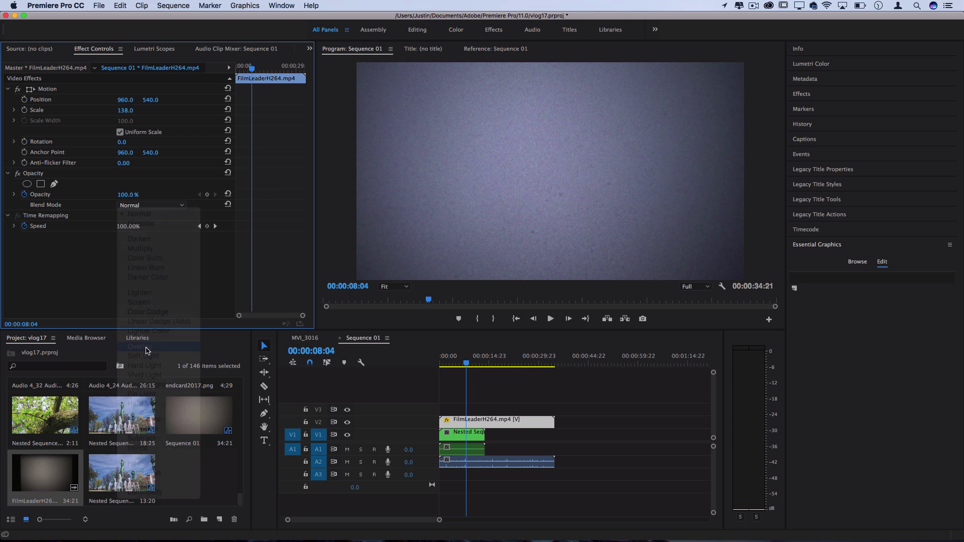
{"action": "left_click", "coordinate": [140, 207]}
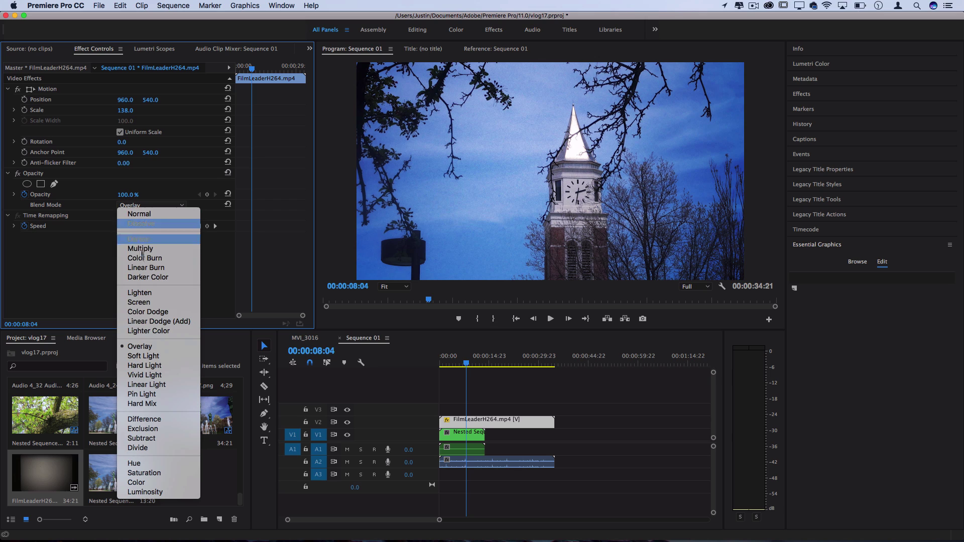
{"action": "left_click", "coordinate": [133, 356]}
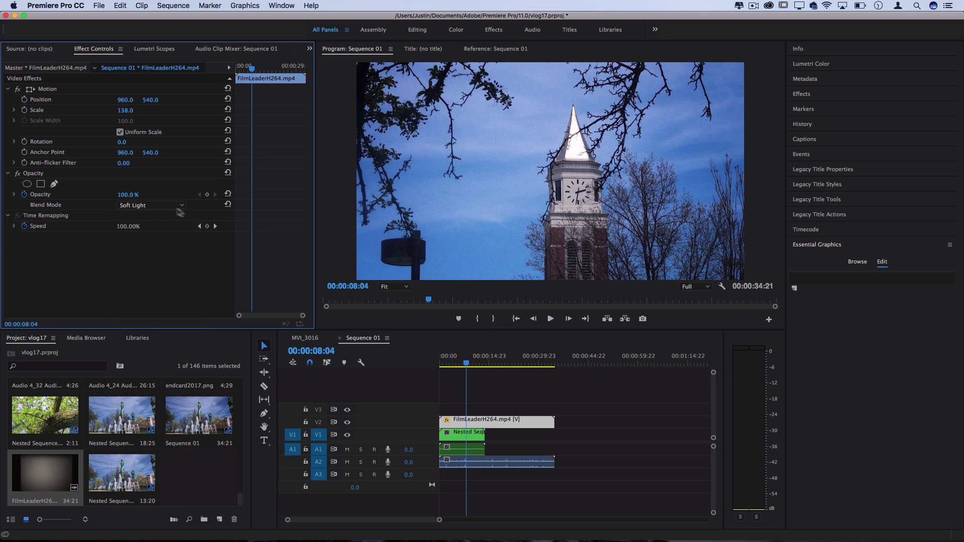
{"action": "left_click", "coordinate": [142, 206]}
{"action": "left_click", "coordinate": [141, 347]}
Step: Play Sequence 01 from the beginning to review the film overlay on the nested footage
{"action": "left_click", "coordinate": [440, 357]}
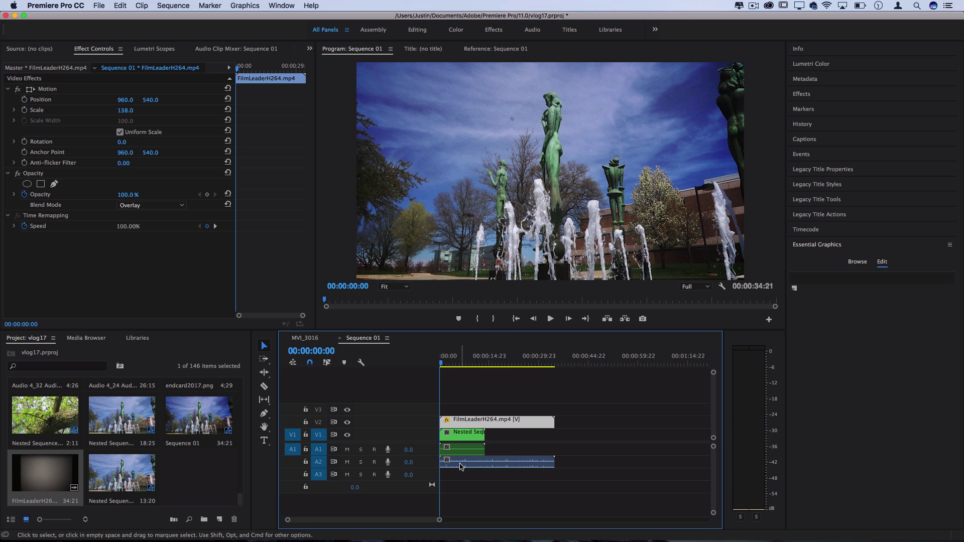
{"action": "key", "text": "space"}
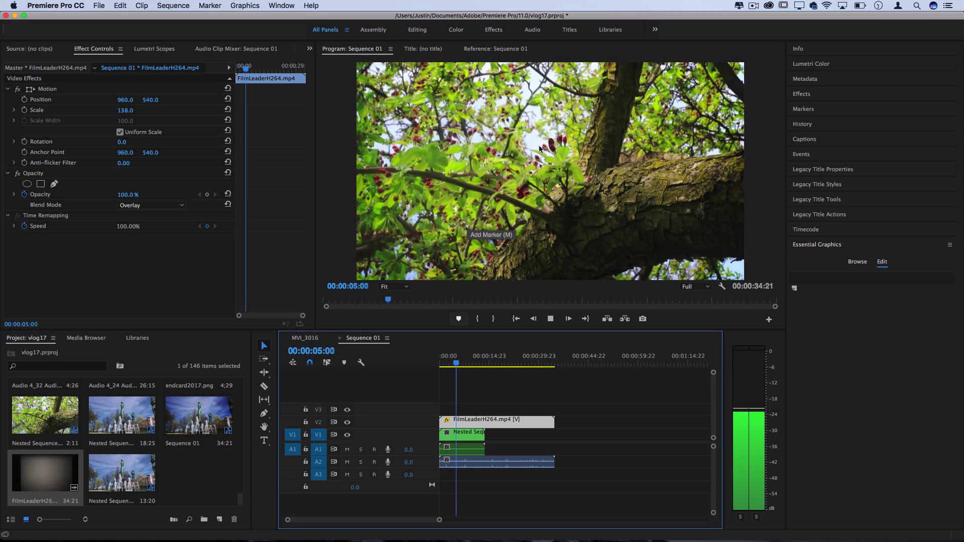
{"action": "left_click", "coordinate": [460, 437]}
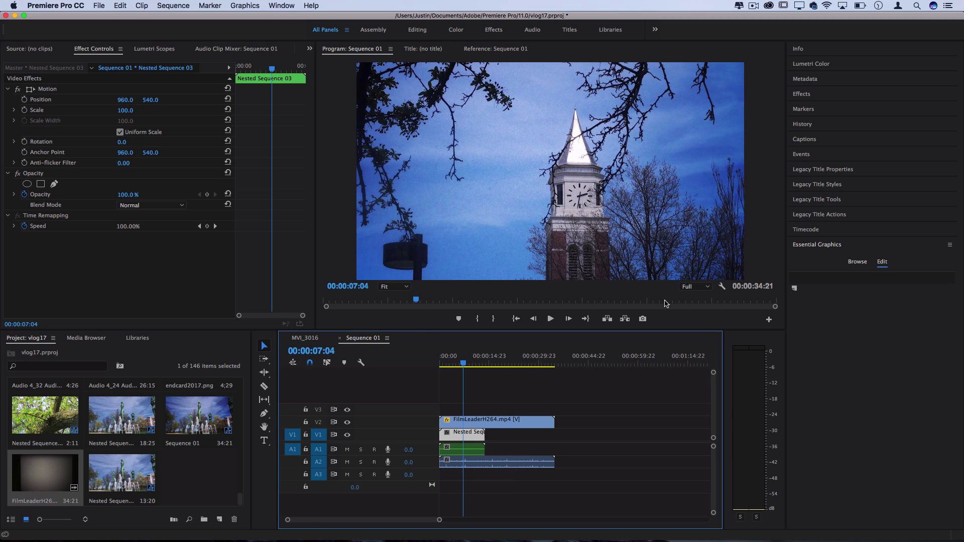
{"action": "left_click", "coordinate": [513, 394]}
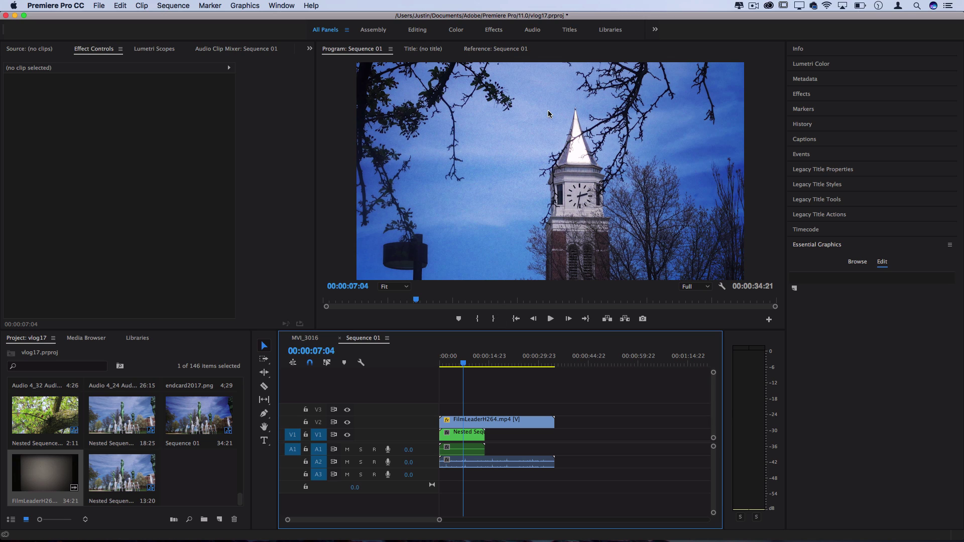
Step: Create a new sequence with a 4:3 frame size of 1440 by 1080
{"action": "left_click", "coordinate": [103, 5]}
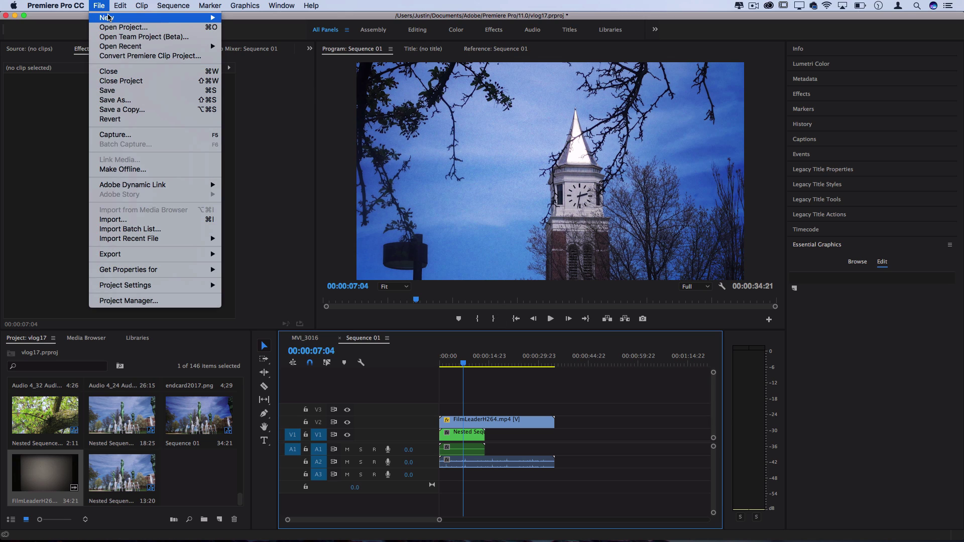
{"action": "mouse_move", "coordinate": [120, 18]}
{"action": "left_click", "coordinate": [251, 39]}
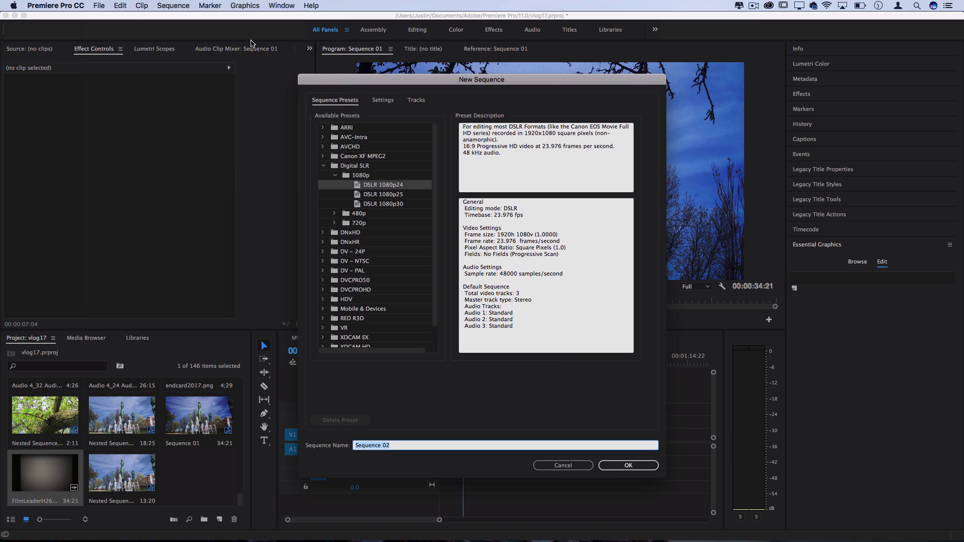
{"action": "left_click", "coordinate": [383, 100]}
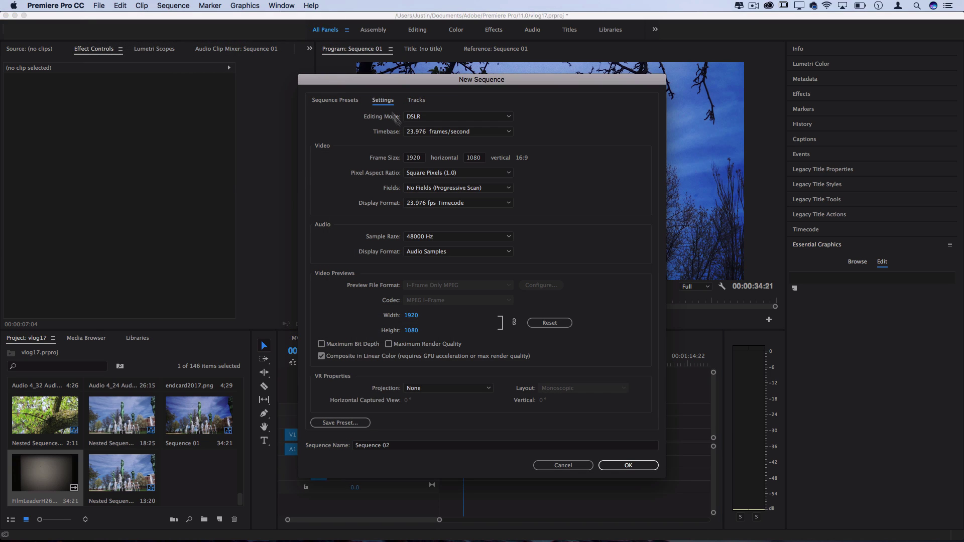
{"action": "left_click", "coordinate": [422, 154]}
{"action": "type", "text": "1440"}
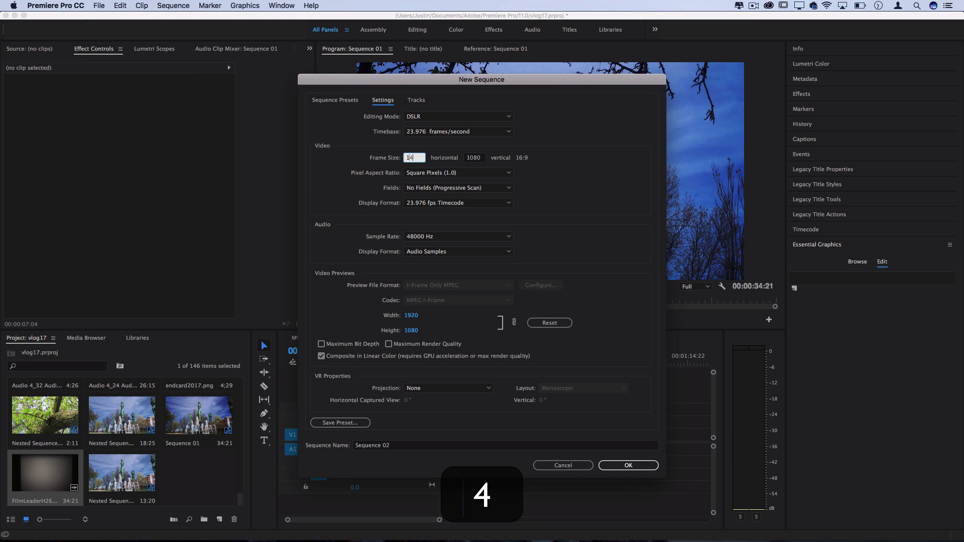
{"action": "left_click", "coordinate": [547, 178]}
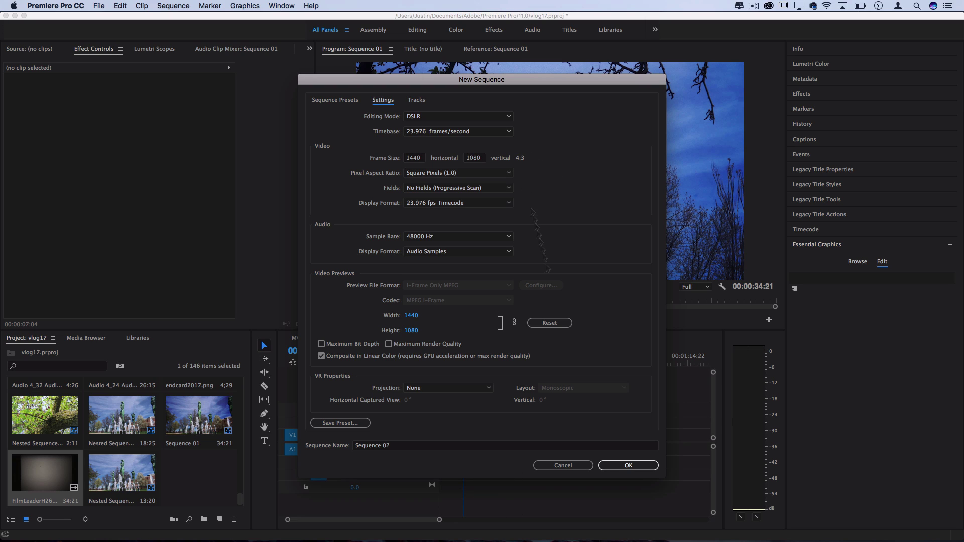
{"action": "left_click", "coordinate": [627, 465]}
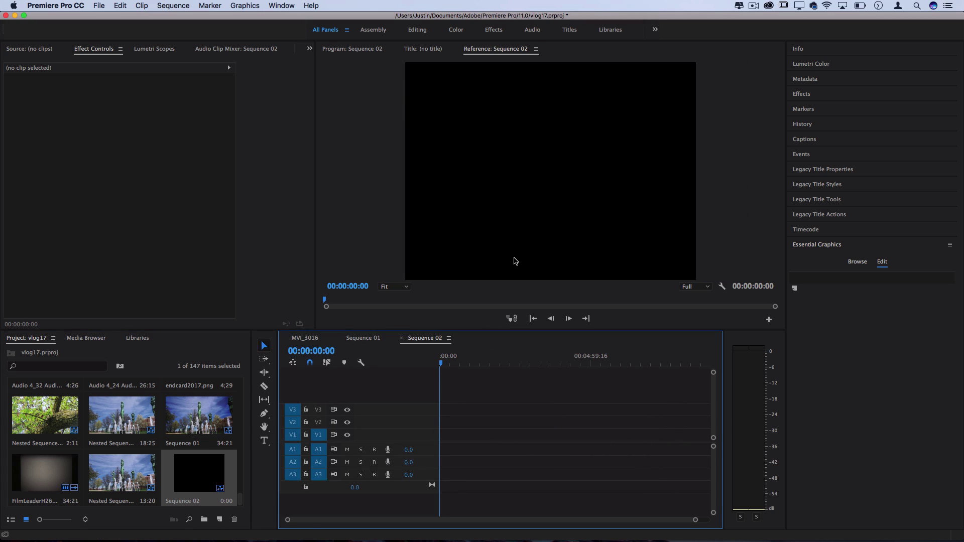
Step: Insert Sequence 01's contents at the start of the new 4:3 sequence and show the result in the Program monitor
{"action": "left_click_drag", "start_coordinate": [199, 414], "coordinate": [518, 261]}
{"action": "left_click", "coordinate": [550, 301]}
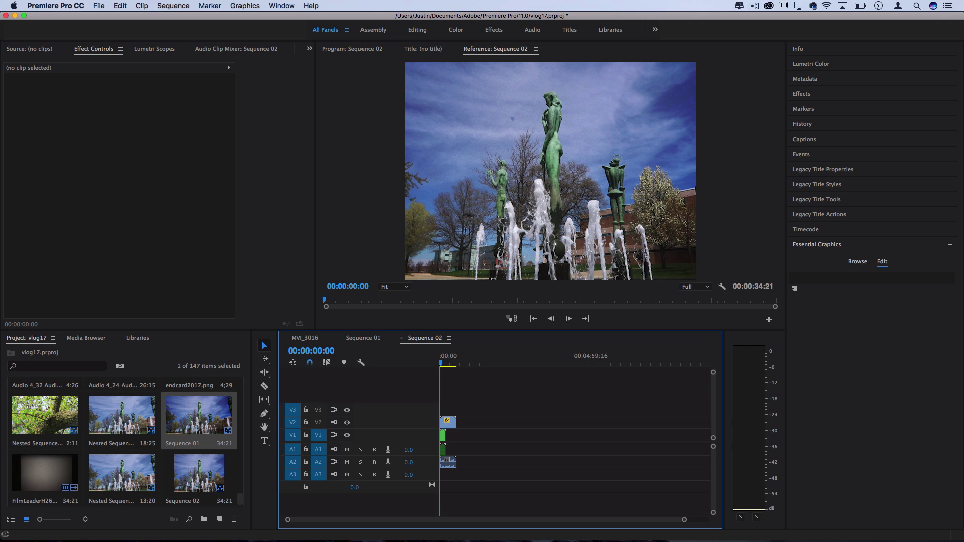
{"action": "left_click", "coordinate": [355, 50]}
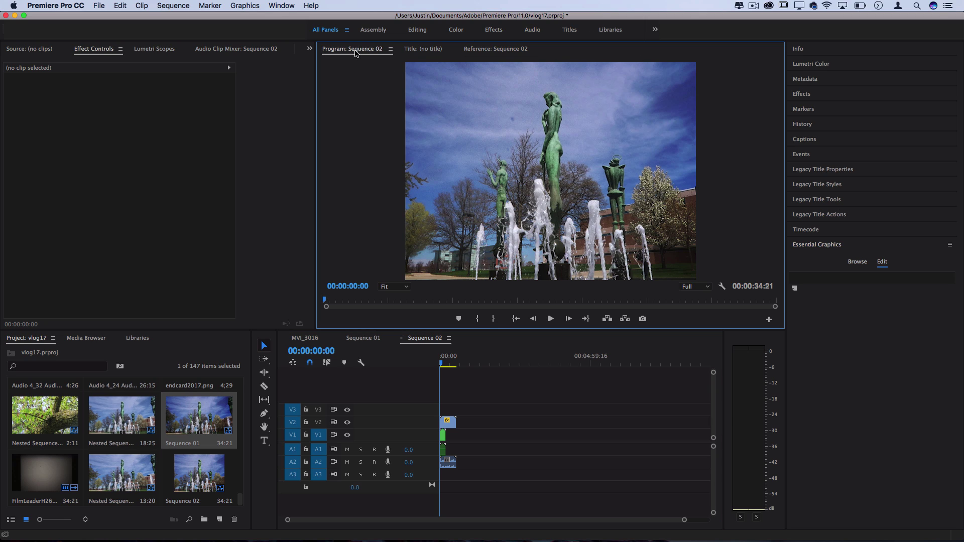
Step: Return to Sequence 01, find the Crop effect and apply it to the nested sequence clip on V1
{"action": "left_click", "coordinate": [305, 339]}
{"action": "left_click", "coordinate": [355, 339]}
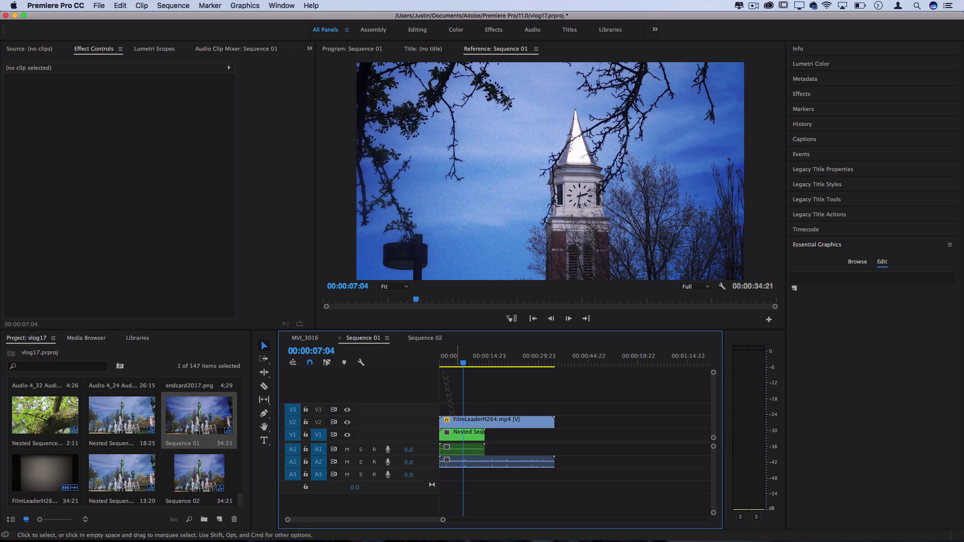
{"action": "left_click", "coordinate": [452, 438]}
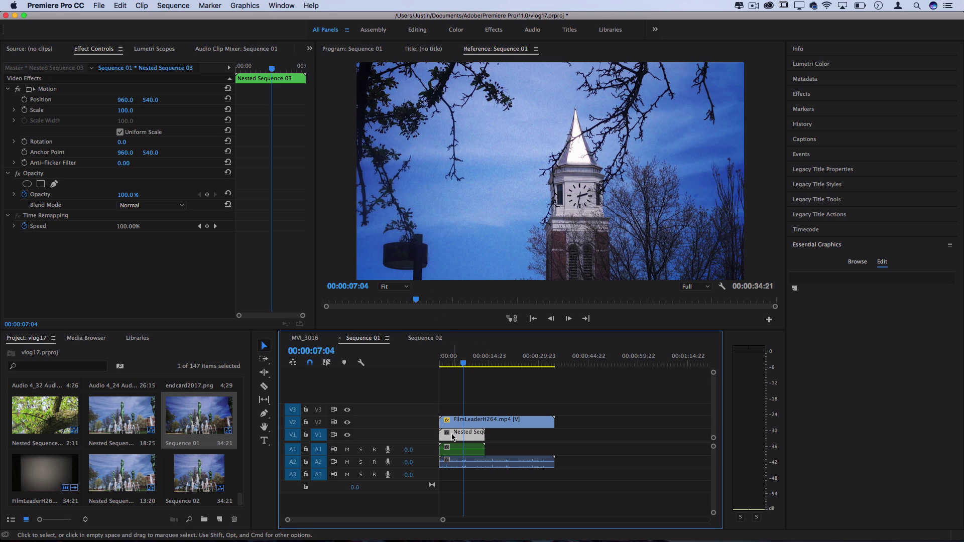
{"action": "left_click", "coordinate": [804, 94]}
{"action": "left_click", "coordinate": [814, 110]}
{"action": "type", "text": "crop"}
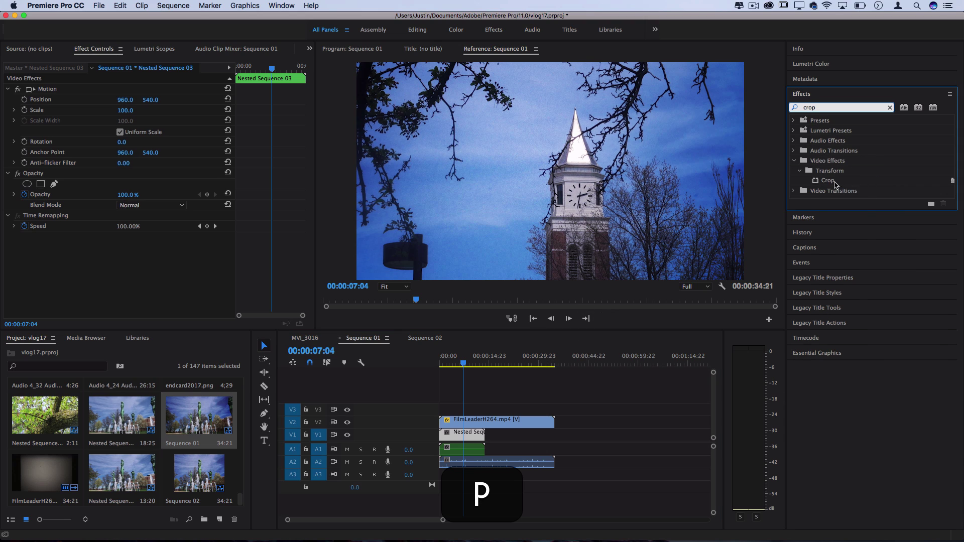
{"action": "left_click_drag", "start_coordinate": [836, 185], "coordinate": [461, 435]}
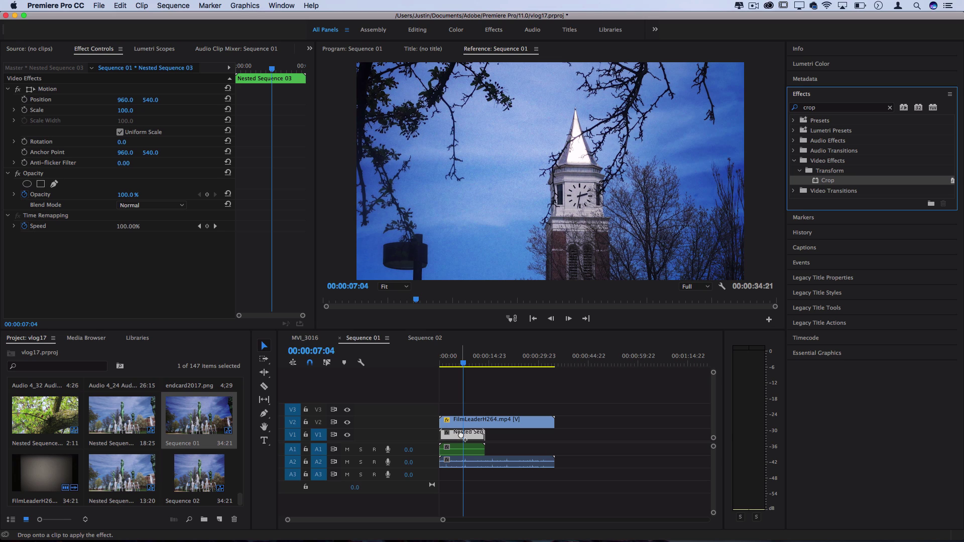
{"action": "left_click_drag", "start_coordinate": [460, 435], "coordinate": [461, 435]}
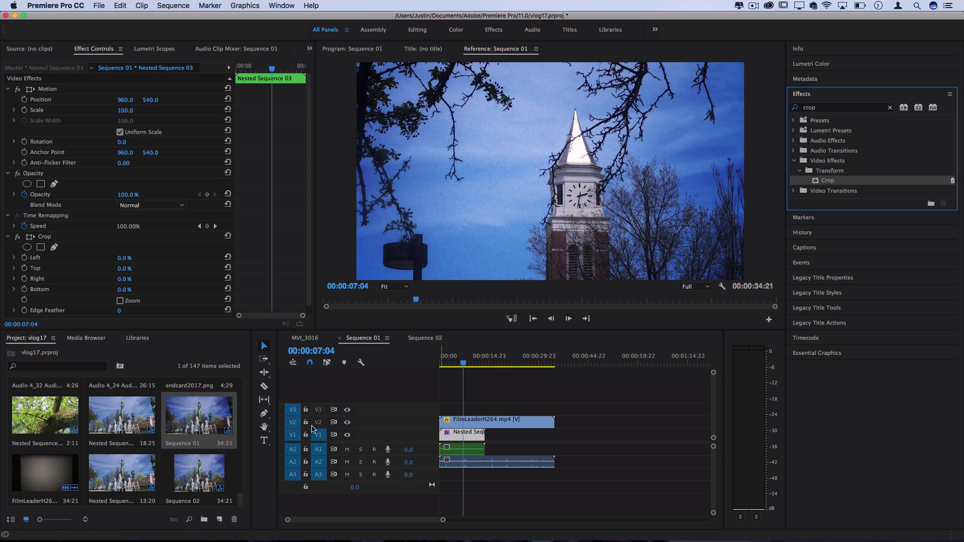
Step: Create an adjustment layer with the default settings and lay it on track V3, extending past the end of the nested clip
{"action": "left_click", "coordinate": [118, 358]}
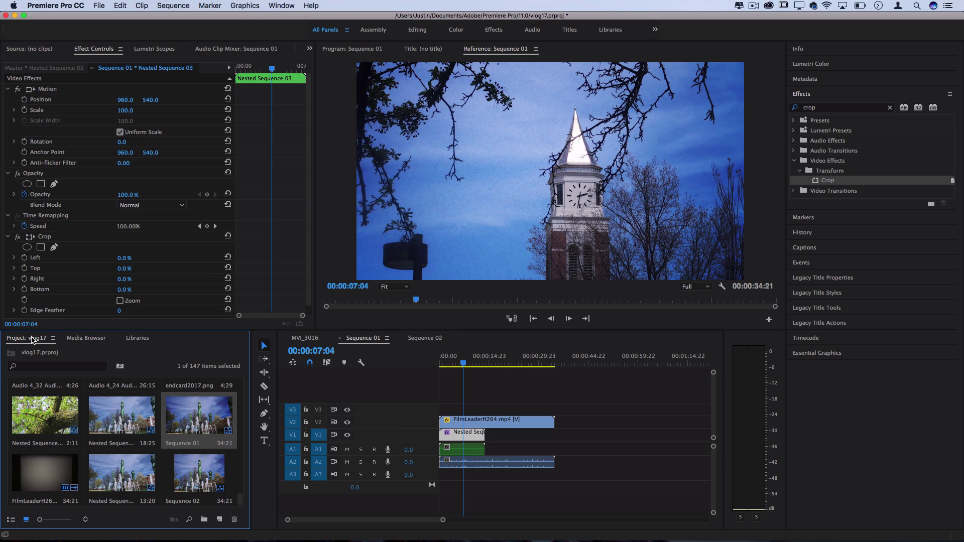
{"action": "left_click", "coordinate": [98, 5]}
{"action": "mouse_move", "coordinate": [106, 17]}
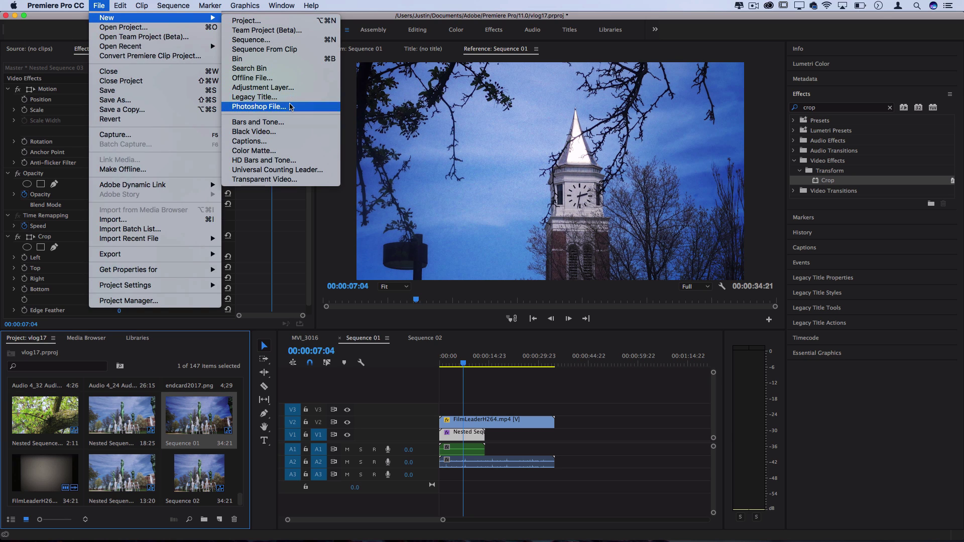
{"action": "left_click", "coordinate": [290, 89]}
{"action": "key", "text": "Return"}
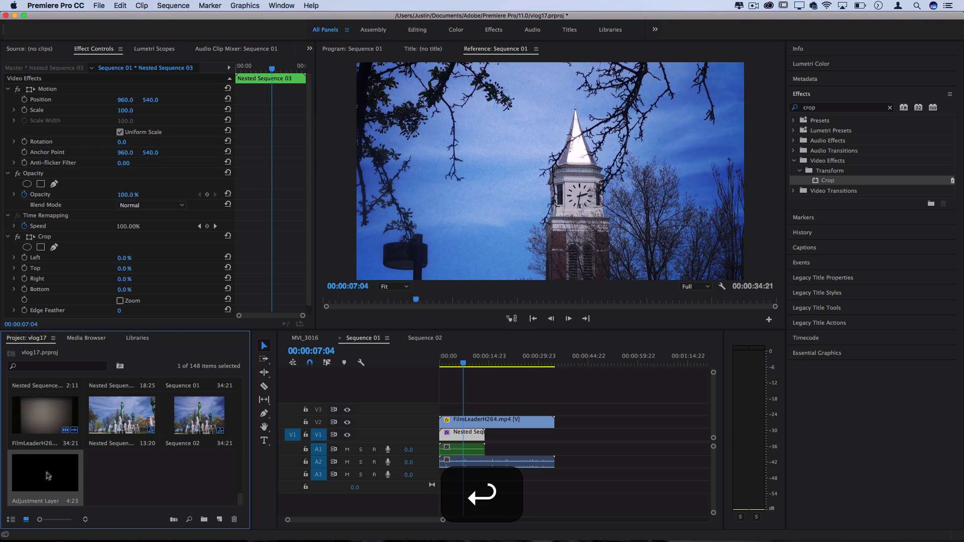
{"action": "left_click_drag", "start_coordinate": [42, 481], "coordinate": [515, 409]}
{"action": "left_click", "coordinate": [505, 410]}
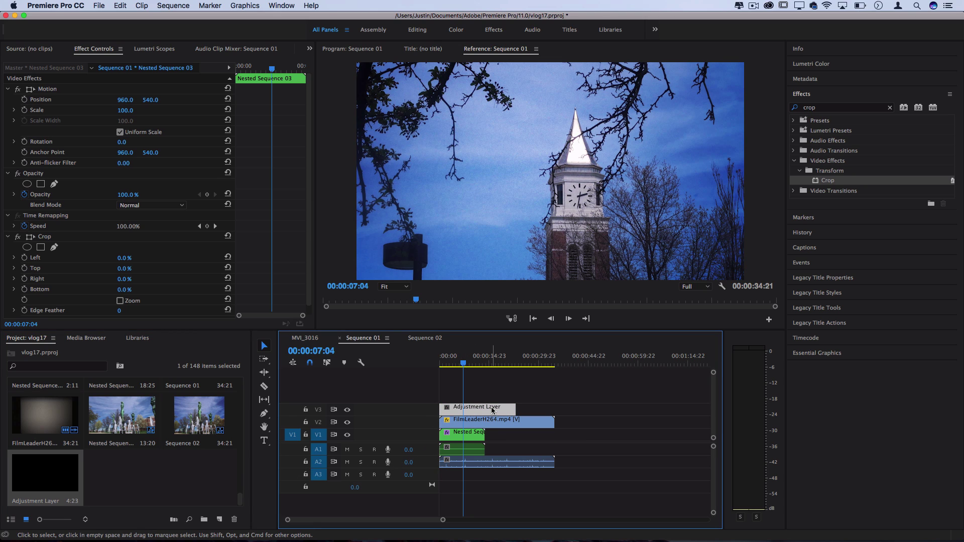
Step: Apply the Crop effect to the adjustment layer, crop 13% off its left and right sides, and play back the result
{"action": "left_click", "coordinate": [838, 182]}
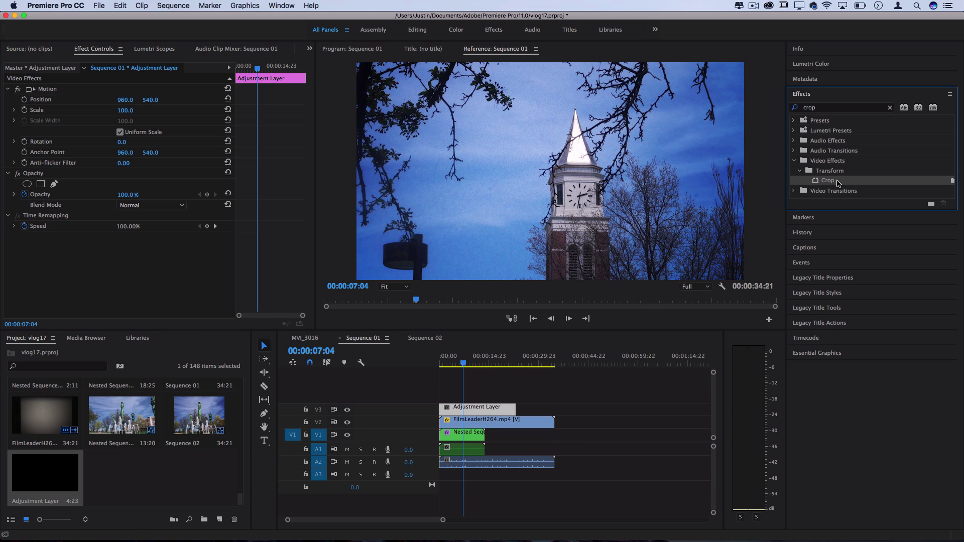
{"action": "left_click_drag", "start_coordinate": [838, 182], "coordinate": [470, 409]}
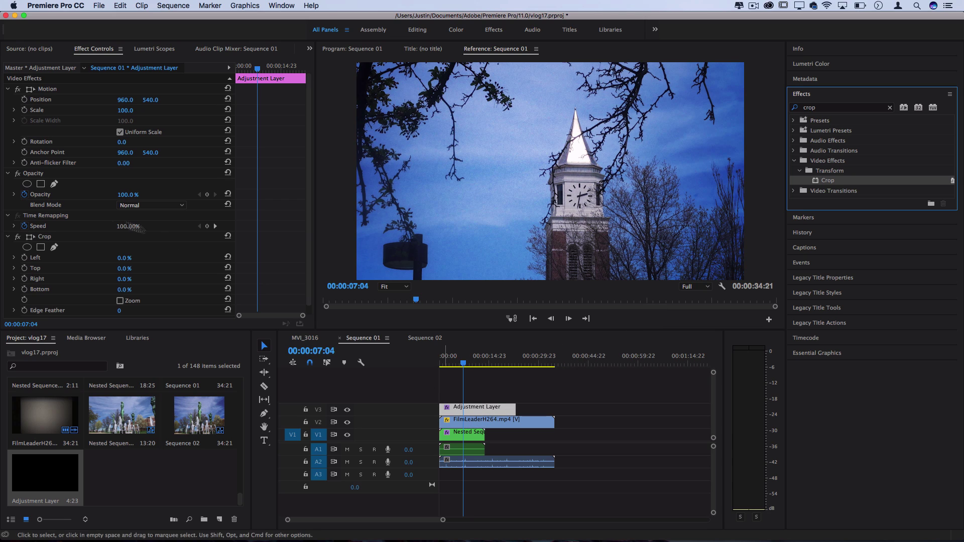
{"action": "left_click", "coordinate": [124, 258]}
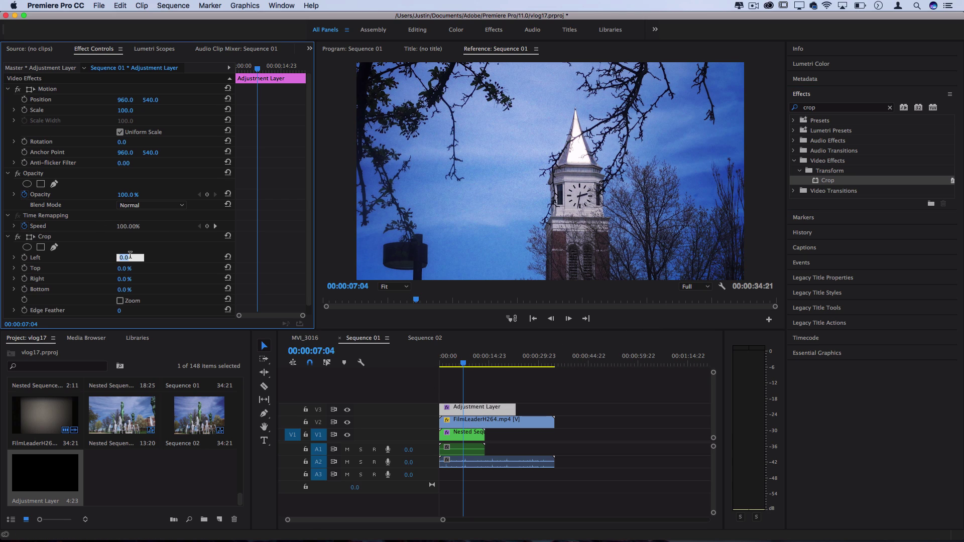
{"action": "type", "text": "13"}
{"action": "key", "text": "Return"}
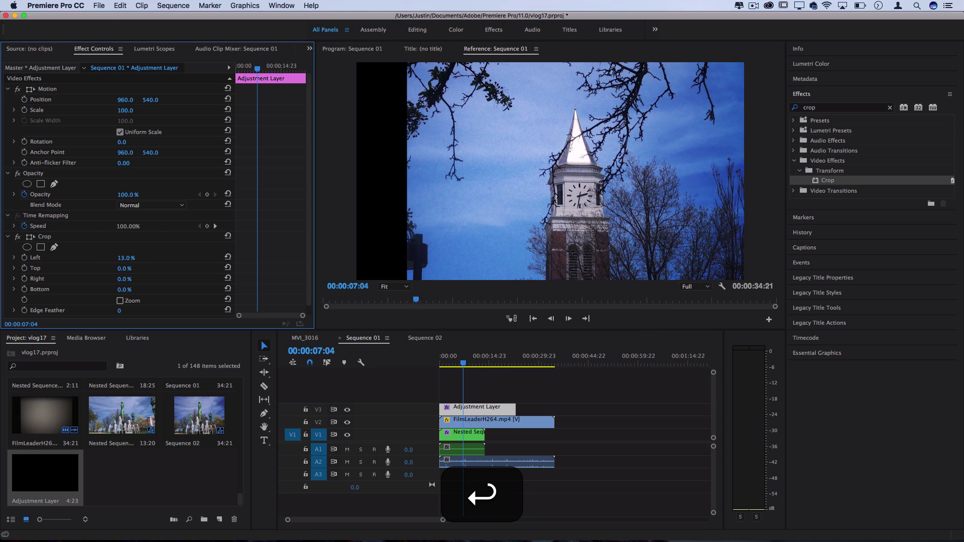
{"action": "left_click", "coordinate": [124, 280]}
{"action": "type", "text": "13"}
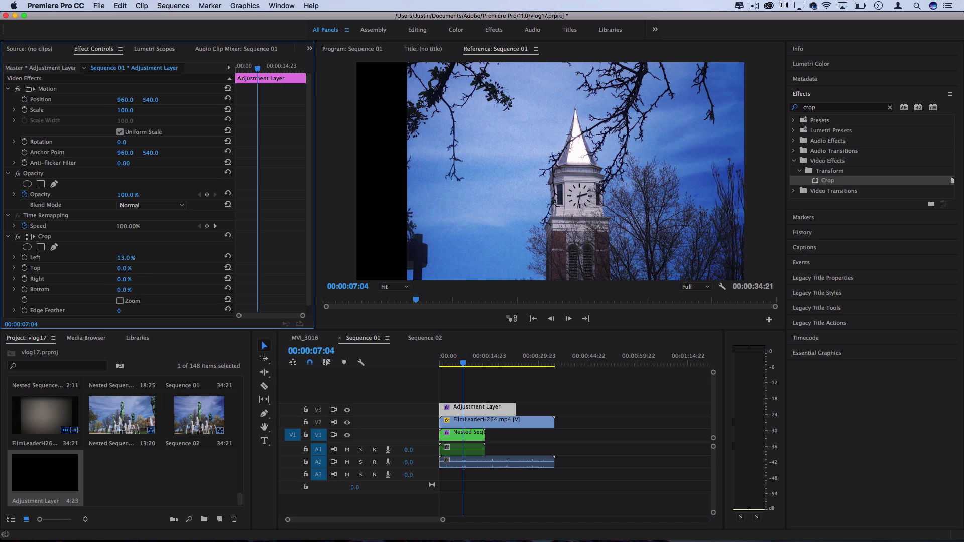
{"action": "key", "text": "Return"}
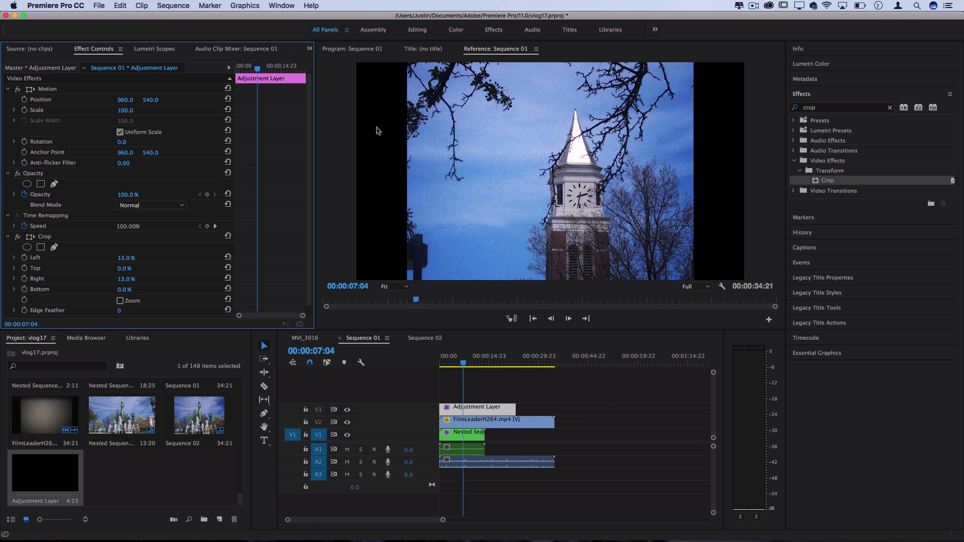
{"action": "key", "text": "space"}
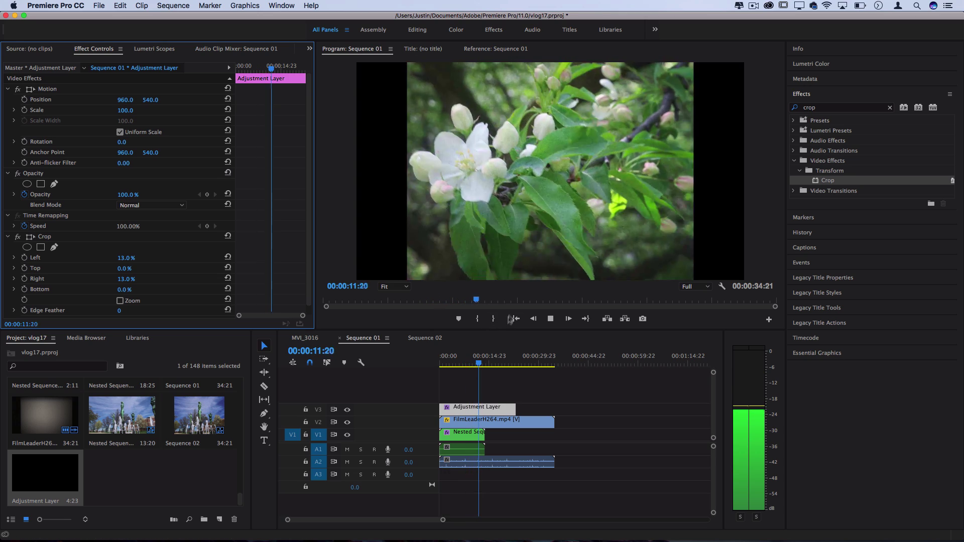
{"action": "key", "text": "space"}
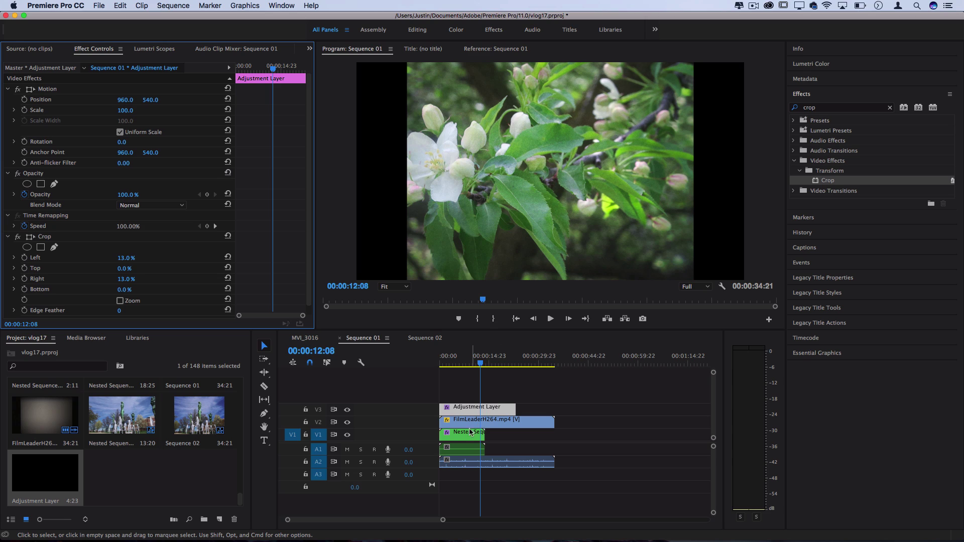
Step: On the nested clip on V1, set Lumetri's creative adjustments to Faded Film 46.4, Sharpen -62.4, Vibrance 20.4 and Saturation 112.7
{"action": "left_click", "coordinate": [461, 438]}
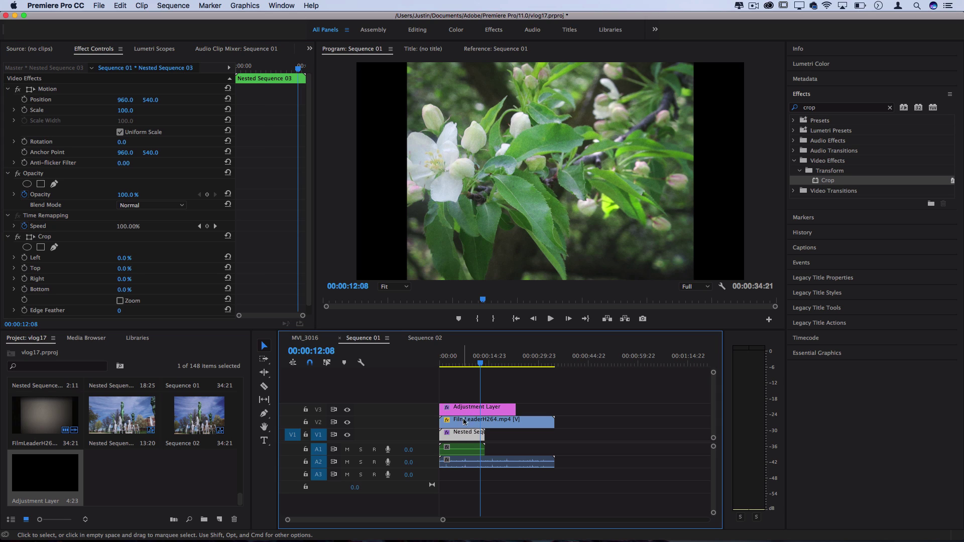
{"action": "left_click", "coordinate": [814, 65]}
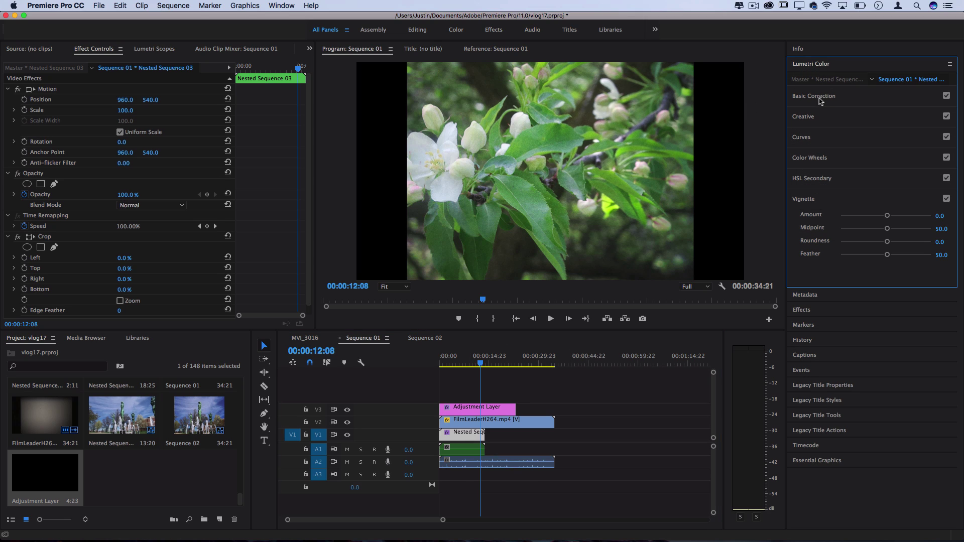
{"action": "left_click", "coordinate": [805, 117]}
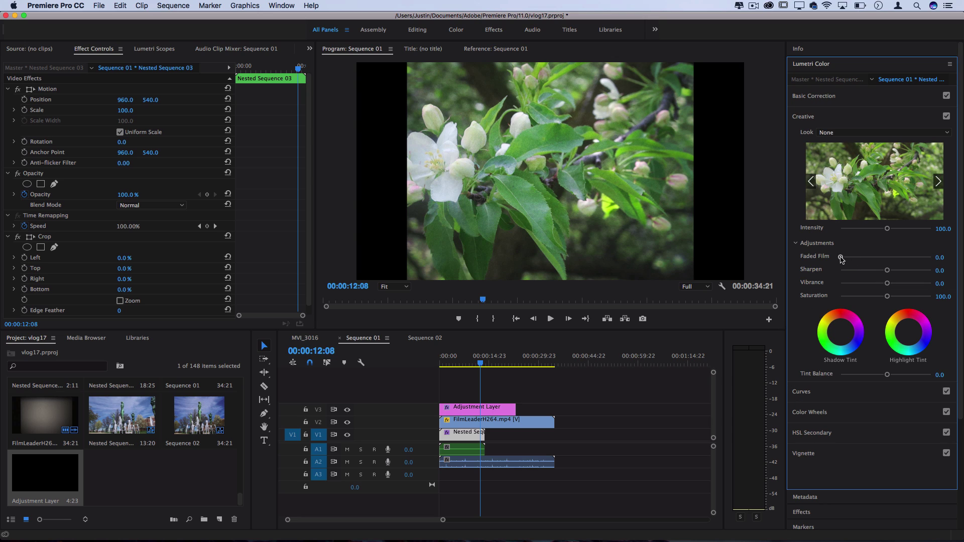
{"action": "left_click_drag", "start_coordinate": [841, 257], "coordinate": [856, 274]}
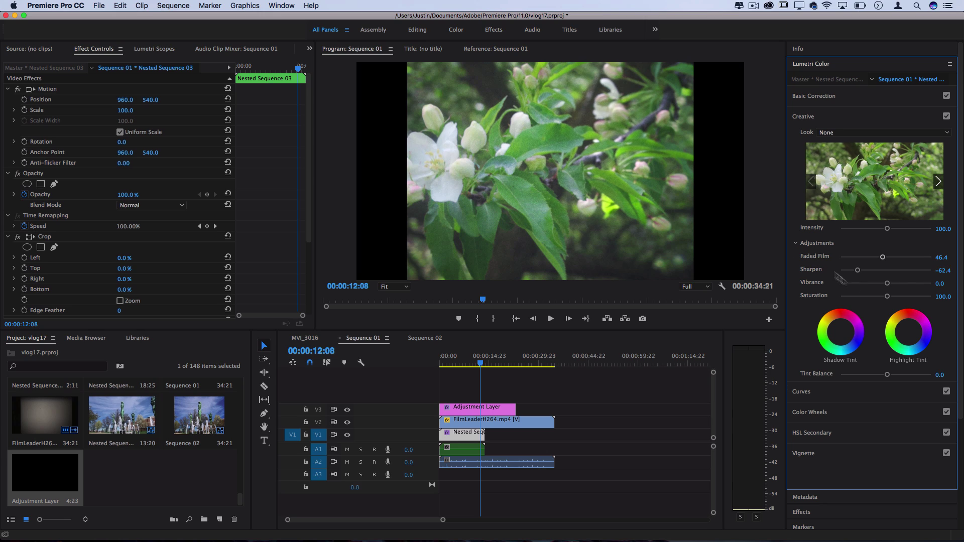
{"action": "mouse_move", "coordinate": [887, 283]}
{"action": "left_mouse_down"}
{"action": "mouse_move", "coordinate": [903, 298]}
{"action": "mouse_move", "coordinate": [891, 300]}
{"action": "left_mouse_up"}
Step: Tint the nested clip's shadows slightly toward blue and its highlights slightly toward pink
{"action": "left_click_drag", "start_coordinate": [847, 341], "coordinate": [848, 339]}
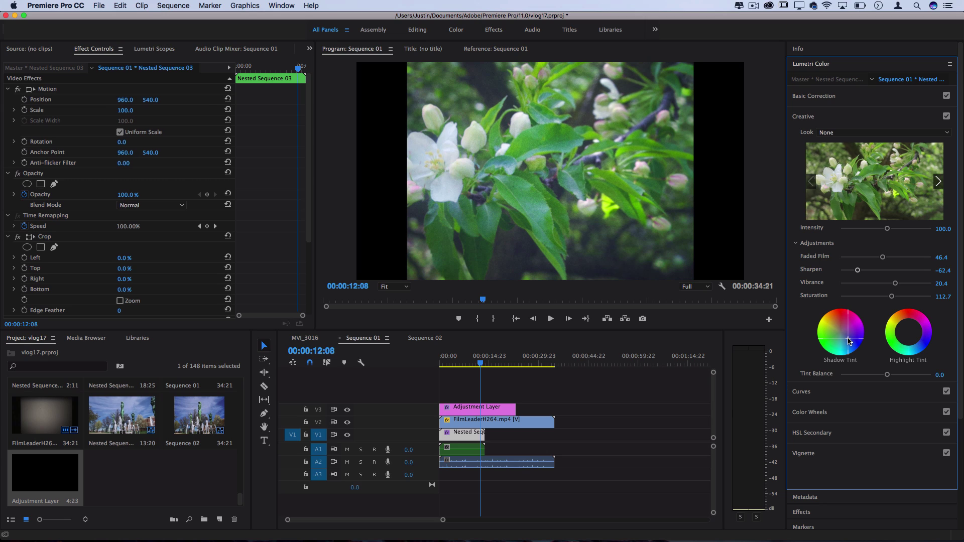
{"action": "left_click", "coordinate": [901, 323]}
{"action": "left_click", "coordinate": [911, 325]}
{"action": "mouse_move", "coordinate": [918, 331]}
{"action": "left_mouse_down"}
{"action": "mouse_move", "coordinate": [894, 335]}
{"action": "mouse_move", "coordinate": [914, 329]}
{"action": "left_mouse_up"}
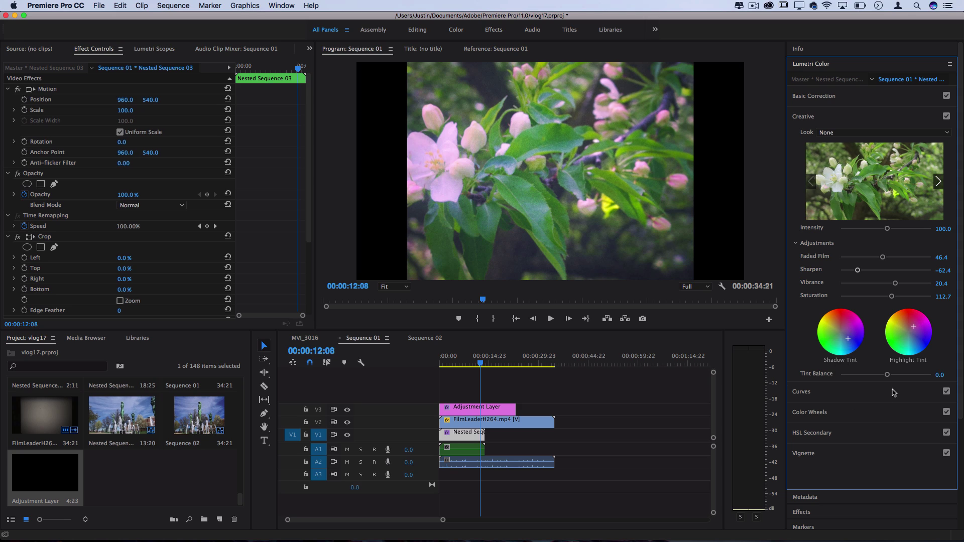
Step: Add a Lumetri vignette to the nested clip with an amount of -0.7 and a midpoint of 72.9
{"action": "left_click", "coordinate": [813, 395]}
{"action": "left_click", "coordinate": [812, 134]}
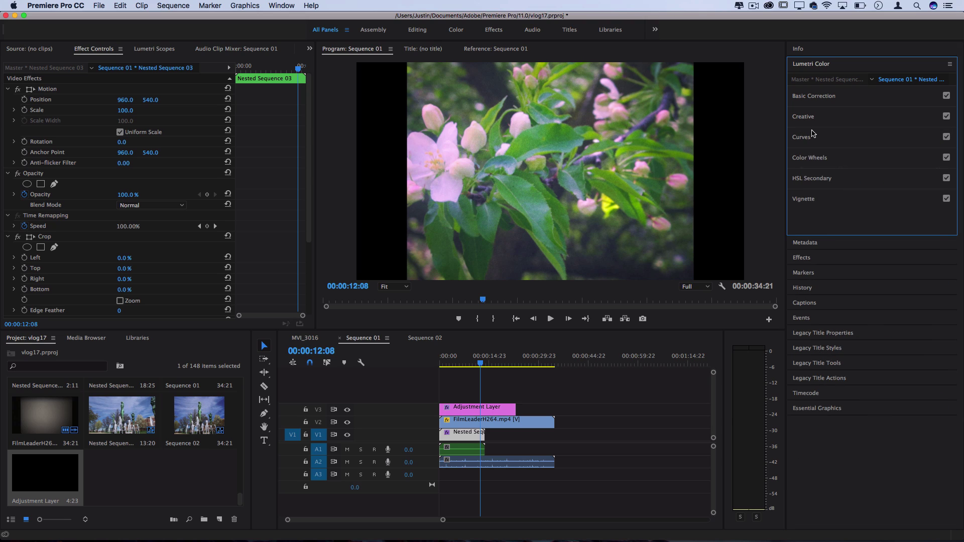
{"action": "left_click", "coordinate": [809, 200]}
{"action": "left_click", "coordinate": [874, 216]}
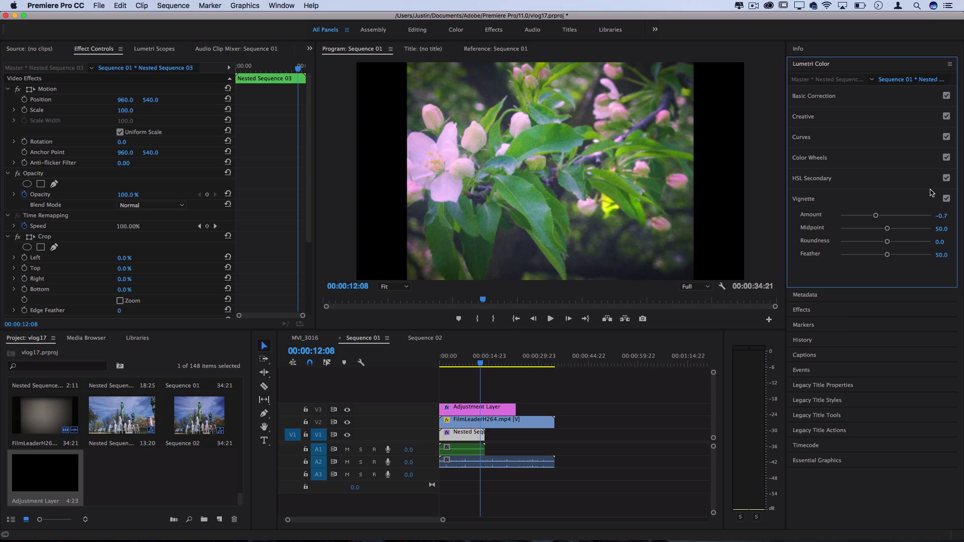
{"action": "left_click_drag", "start_coordinate": [898, 229], "coordinate": [905, 229]}
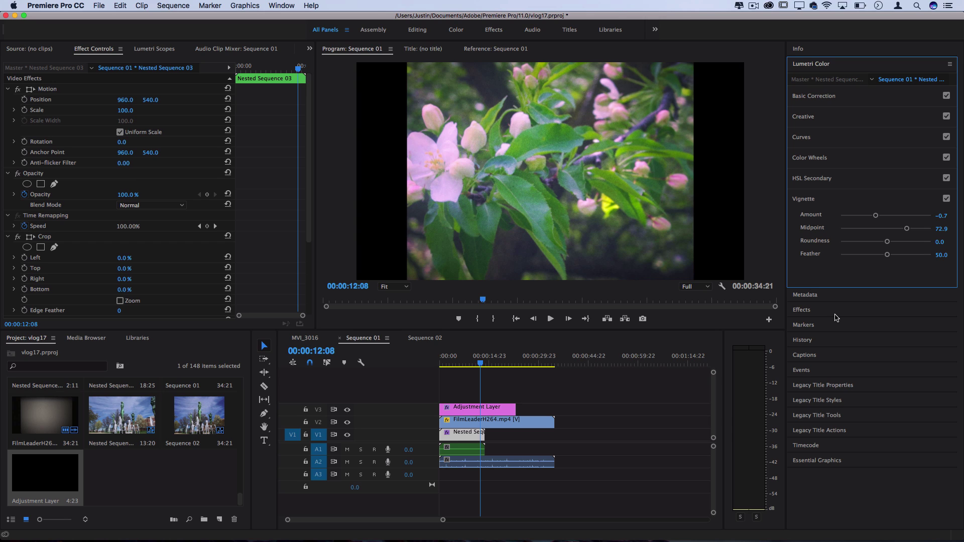
Step: Find the Noise video effect by searching for "noise" and apply it to the nested clip on V1
{"action": "left_click", "coordinate": [803, 314]}
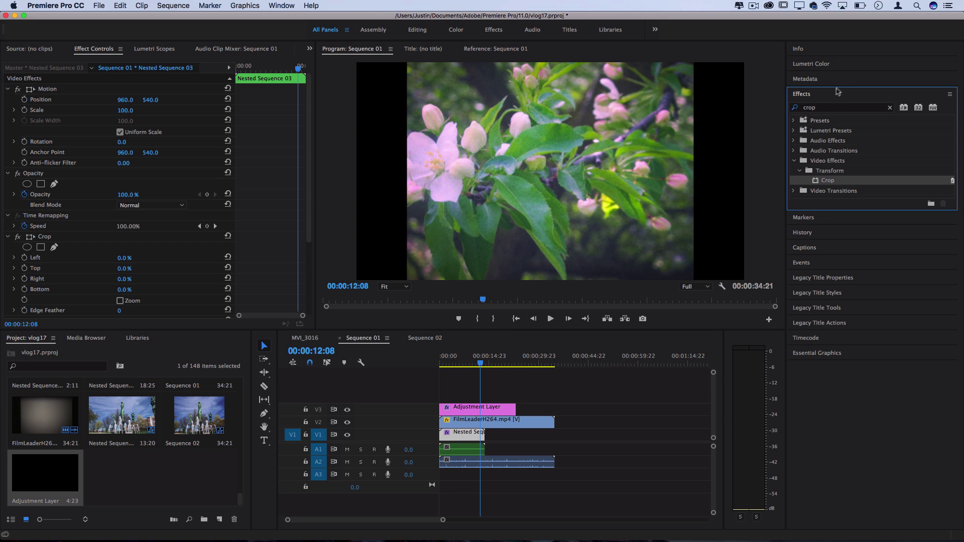
{"action": "left_click", "coordinate": [821, 108]}
{"action": "type", "text": "noise"}
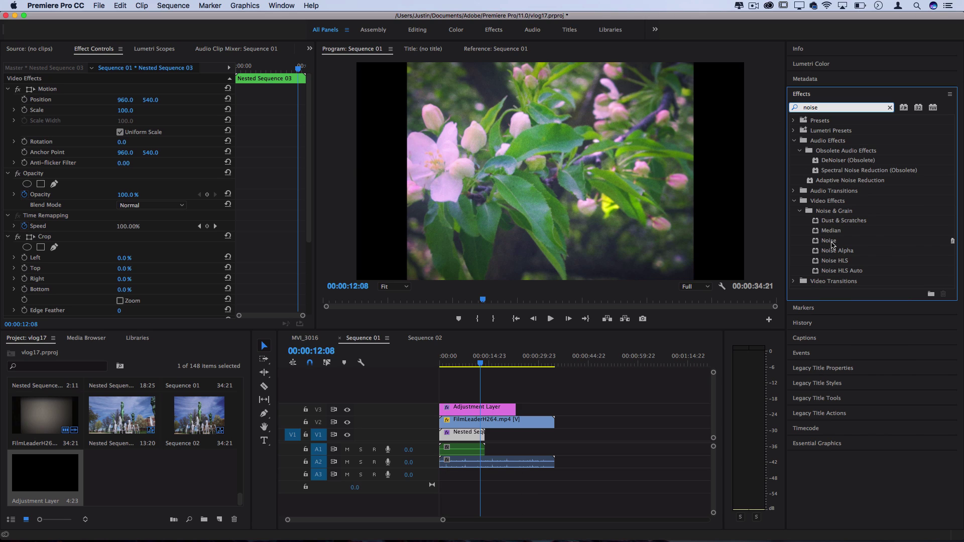
{"action": "left_click_drag", "start_coordinate": [830, 243], "coordinate": [462, 434]}
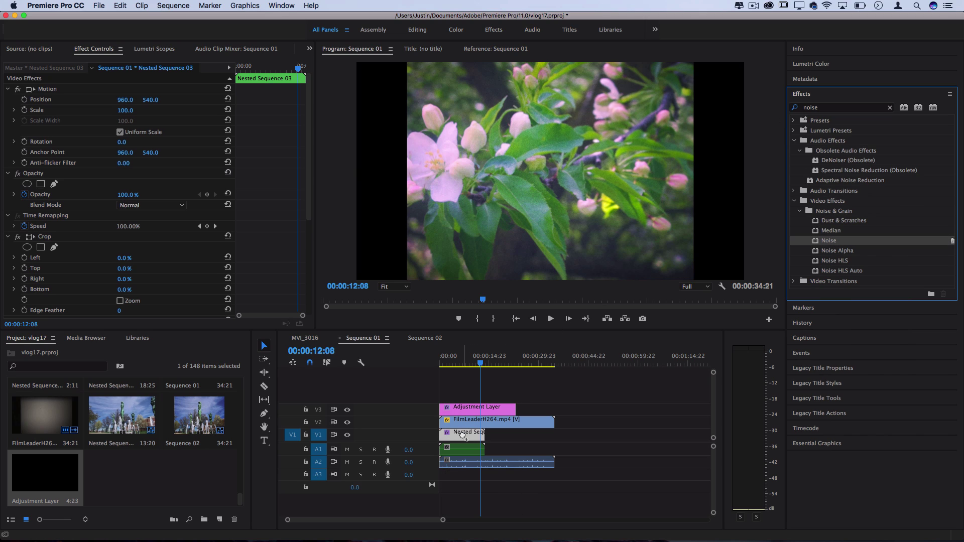
Step: Set the amount of noise in the nested clip's first Noise effect to 13%
{"action": "left_click", "coordinate": [489, 409]}
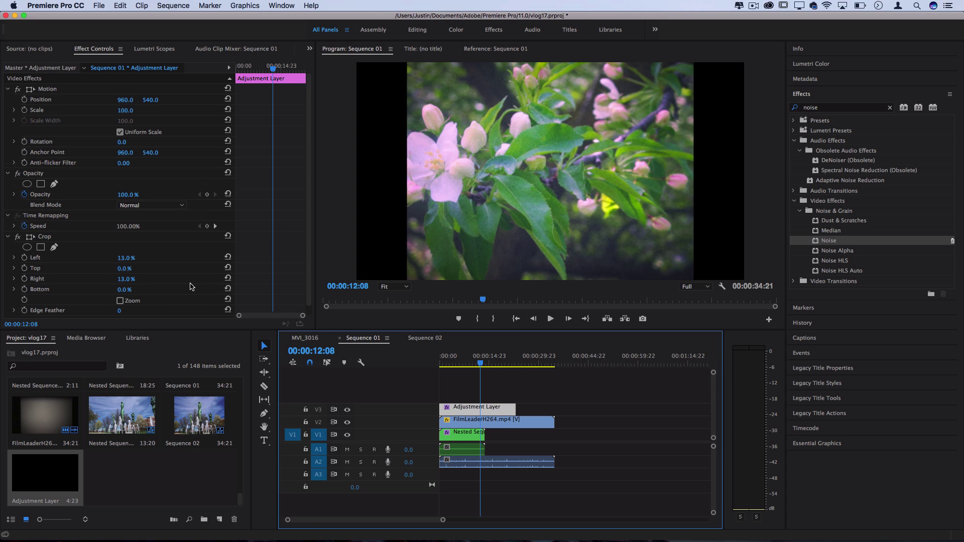
{"action": "key", "text": "Left"}
{"action": "key", "text": "Left"}
{"action": "scroll", "coordinate": [224, 259], "scroll_direction": "down", "scroll_amount": 3}
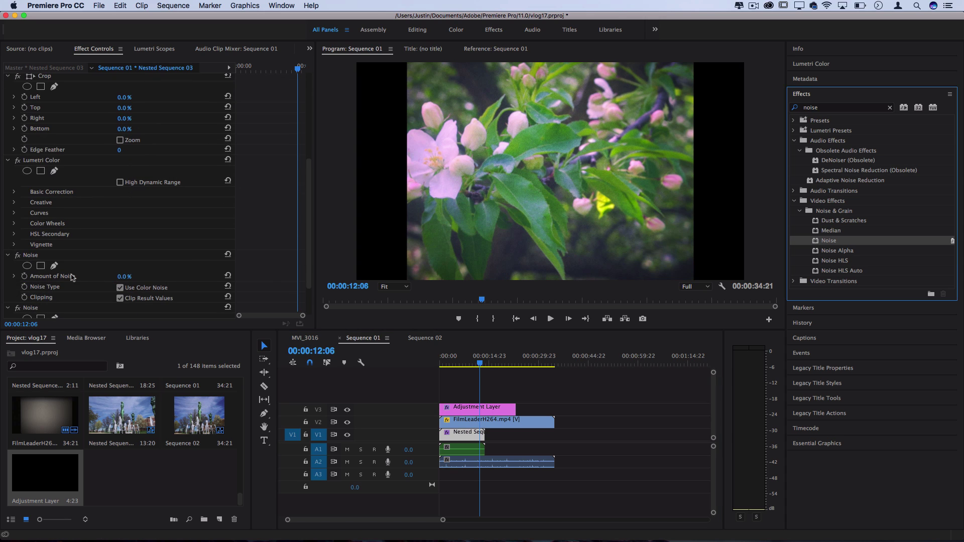
{"action": "left_click_drag", "start_coordinate": [119, 277], "coordinate": [128, 277]}
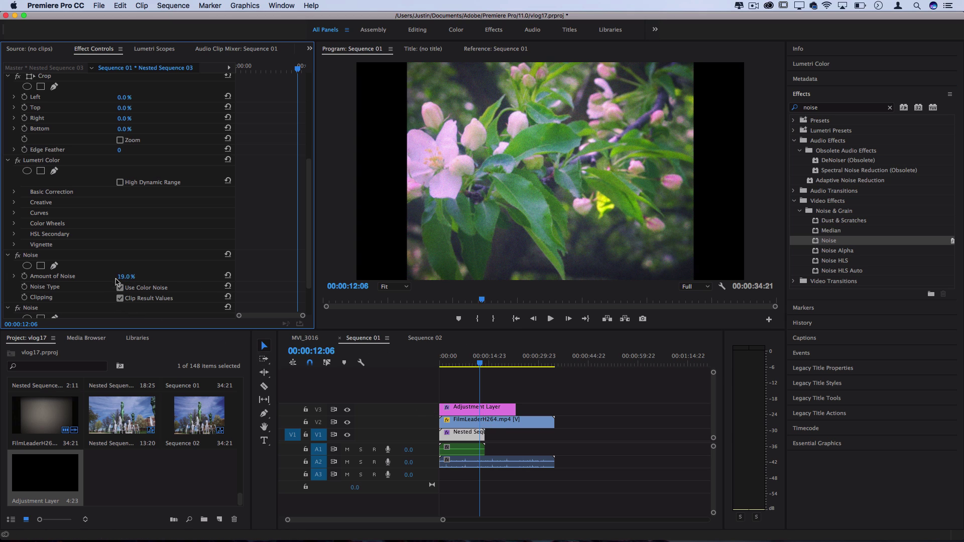
{"action": "left_click_drag", "start_coordinate": [120, 277], "coordinate": [116, 277]}
Step: Find the Posterize Time effect, apply it to the nested clip and set its frame rate to 18
{"action": "left_click", "coordinate": [890, 108]}
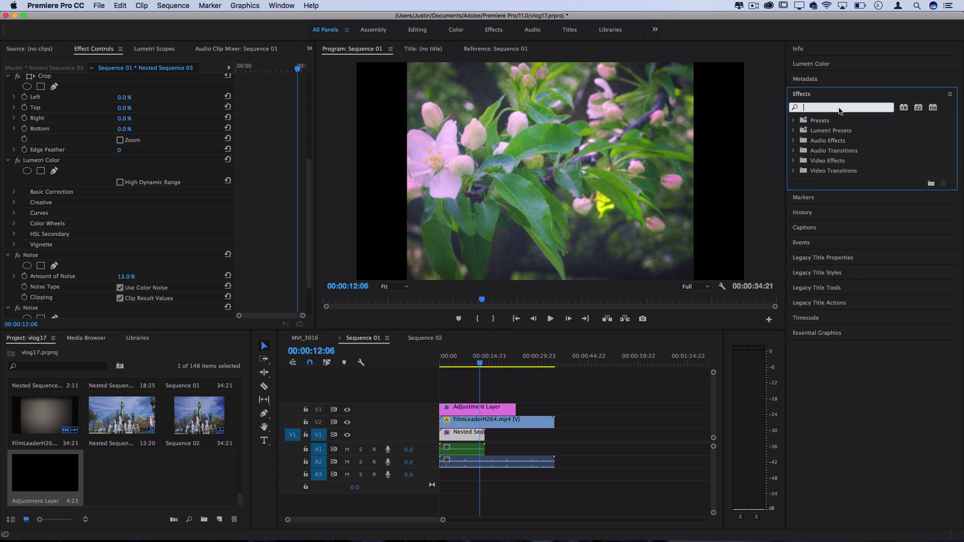
{"action": "type", "text": "posterize"}
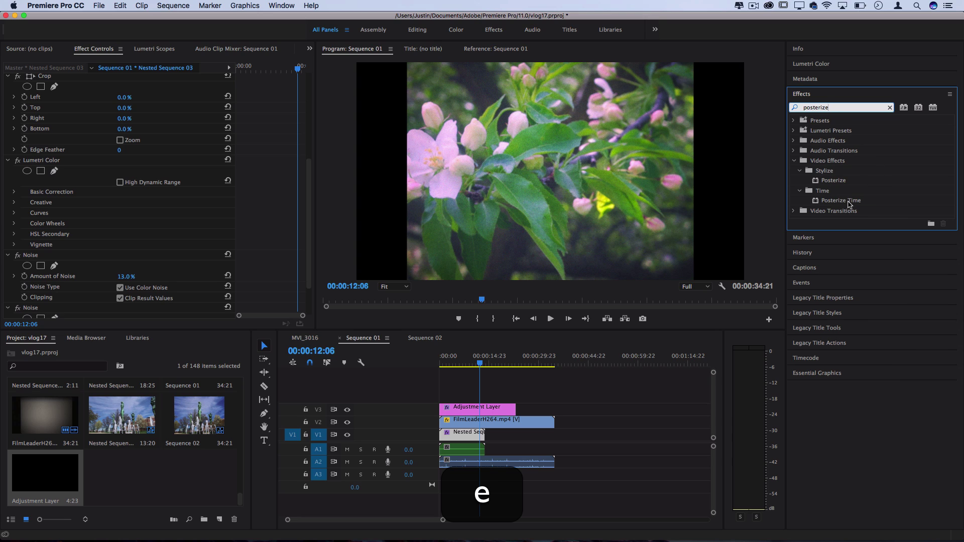
{"action": "left_click_drag", "start_coordinate": [848, 200], "coordinate": [469, 436]}
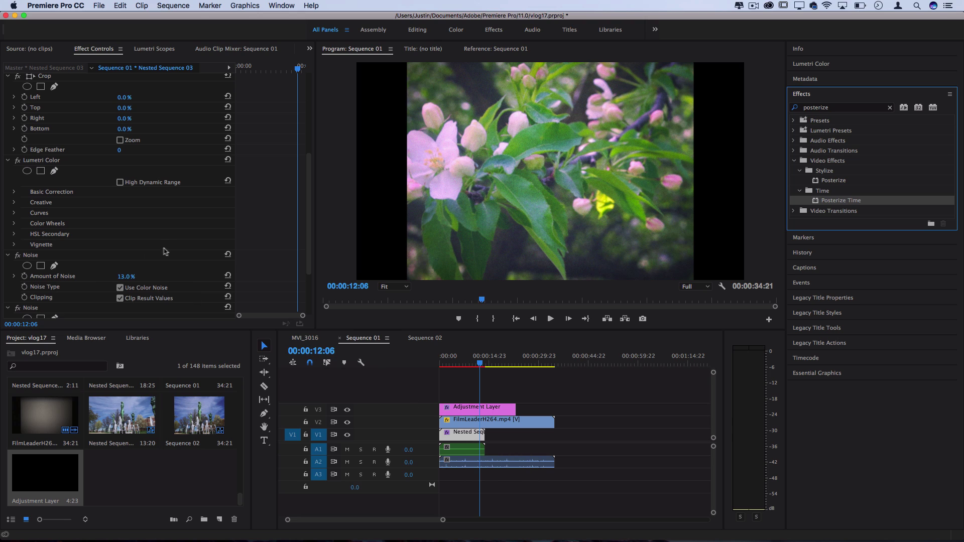
{"action": "scroll", "coordinate": [309, 169], "scroll_direction": "down", "scroll_amount": 4}
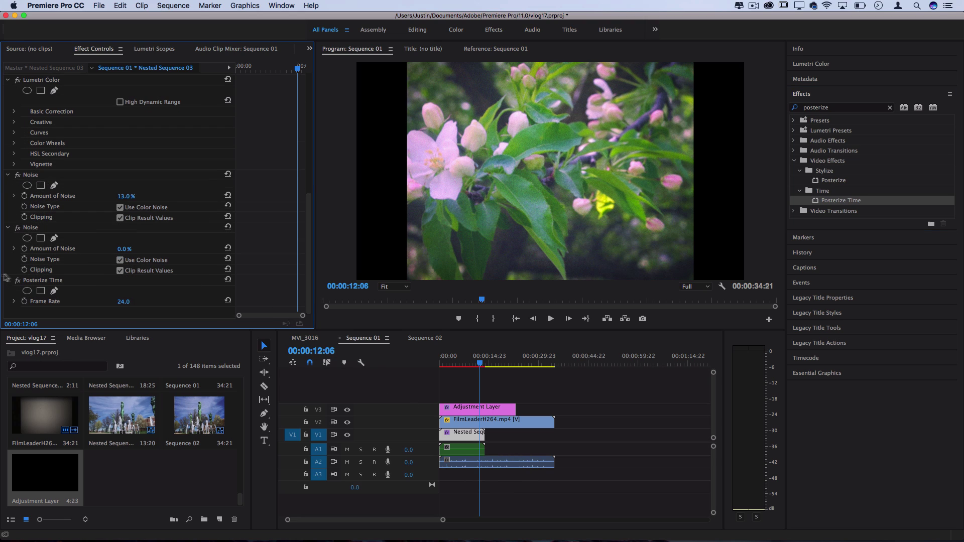
{"action": "left_click", "coordinate": [126, 301]}
{"action": "type", "text": "18"}
{"action": "key", "text": "Return"}
Step: Play Sequence 01 from near its start to preview the added effects
{"action": "left_click", "coordinate": [443, 365]}
{"action": "key", "text": "space"}
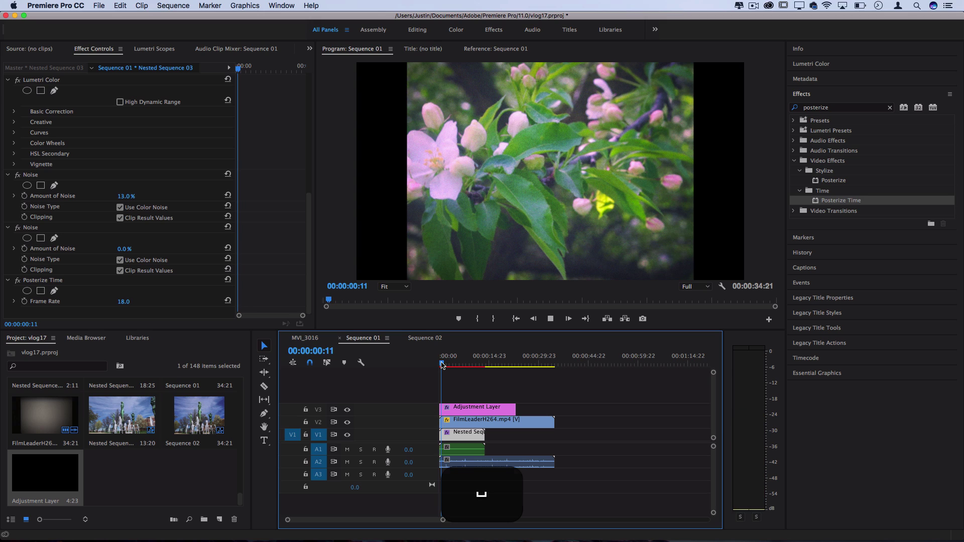
{"action": "key", "text": "Return"}
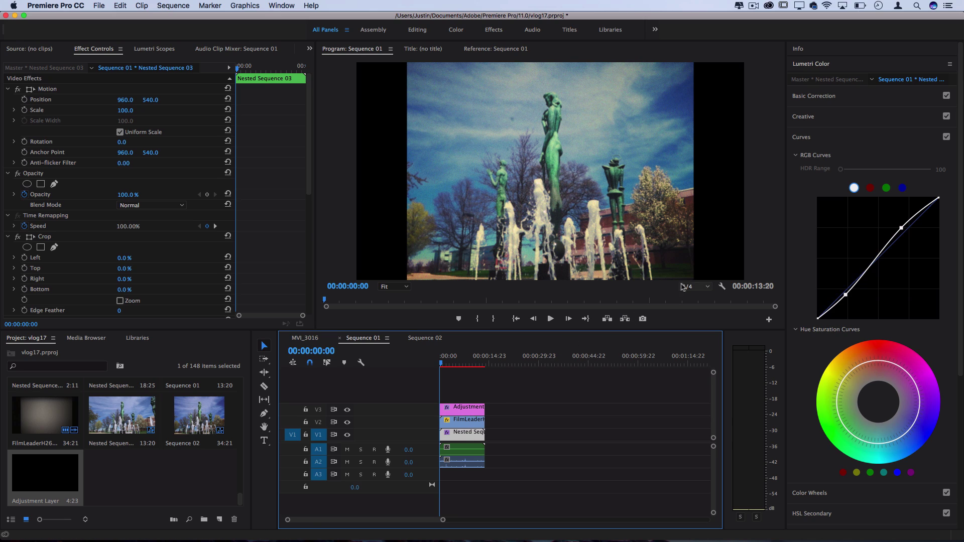
Step: Choose a playback resolution of 1/4 and play Sequence 01 in stretches to review the vintage look
{"action": "left_click", "coordinate": [697, 286]}
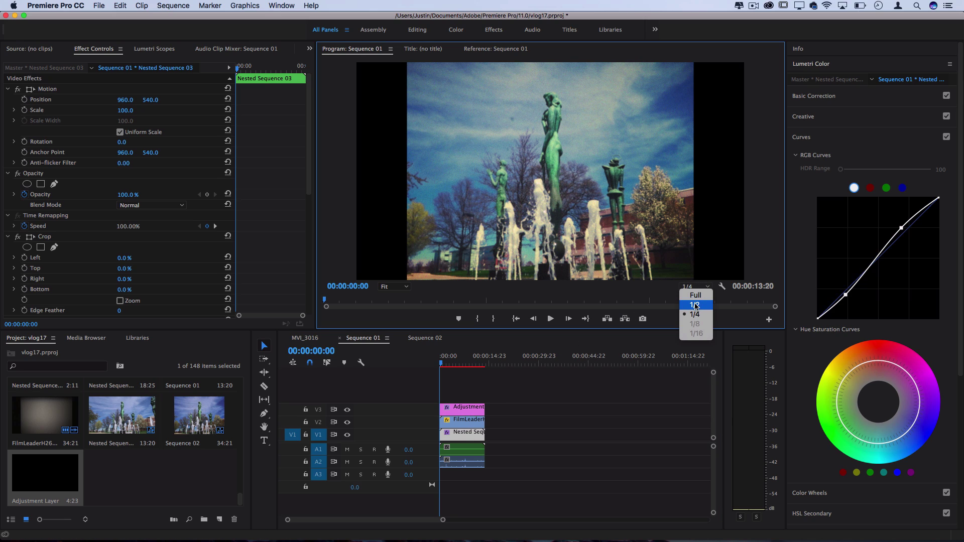
{"action": "left_click", "coordinate": [694, 314]}
{"action": "key", "text": "space"}
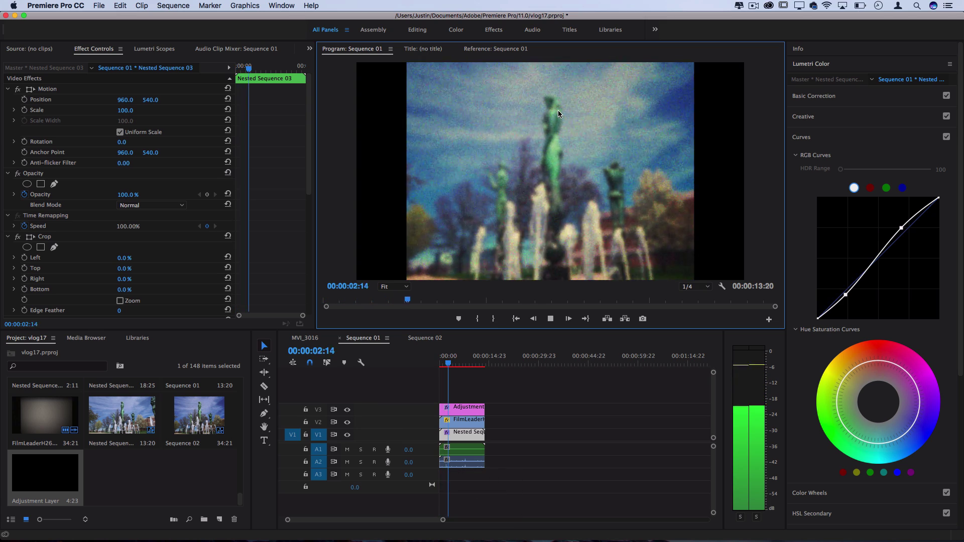
{"action": "key", "text": "space"}
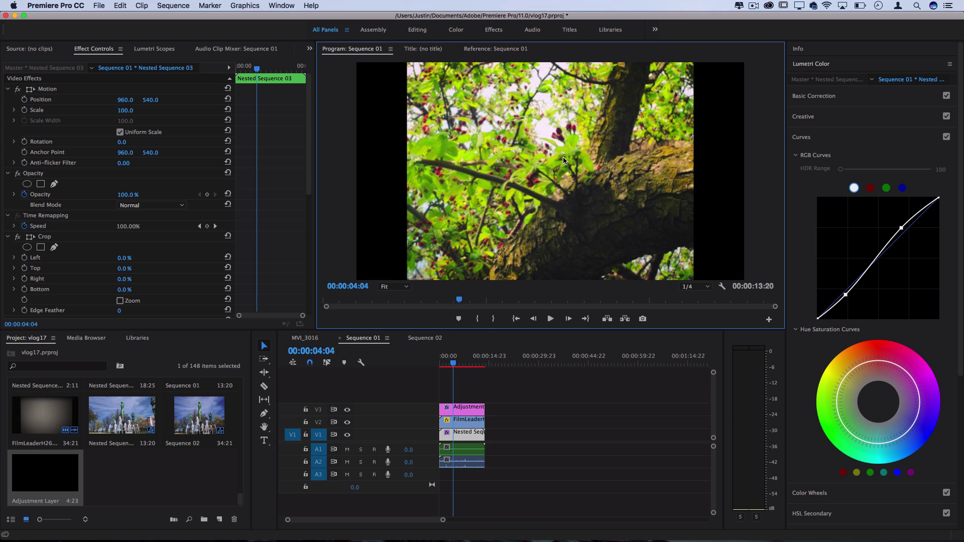
{"action": "key", "text": "space"}
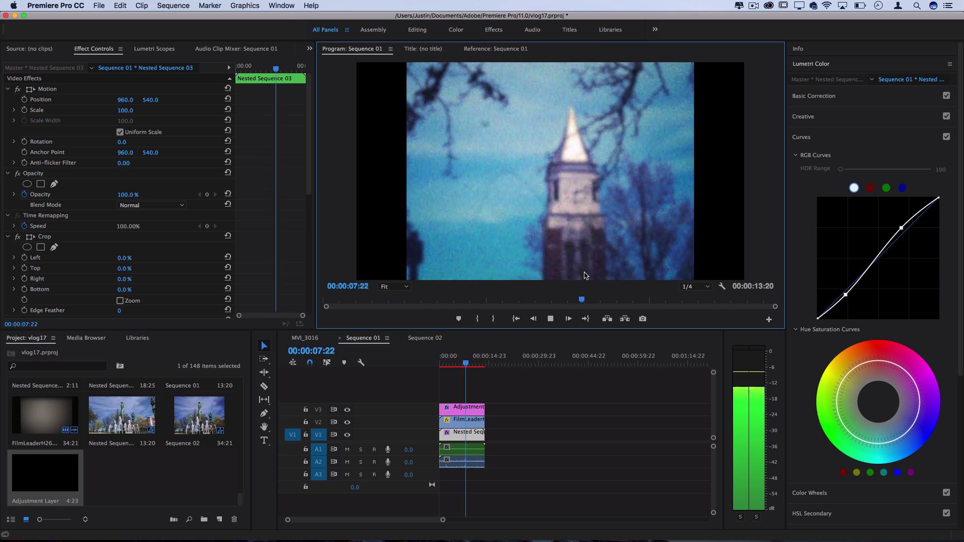
{"action": "key", "text": "space"}
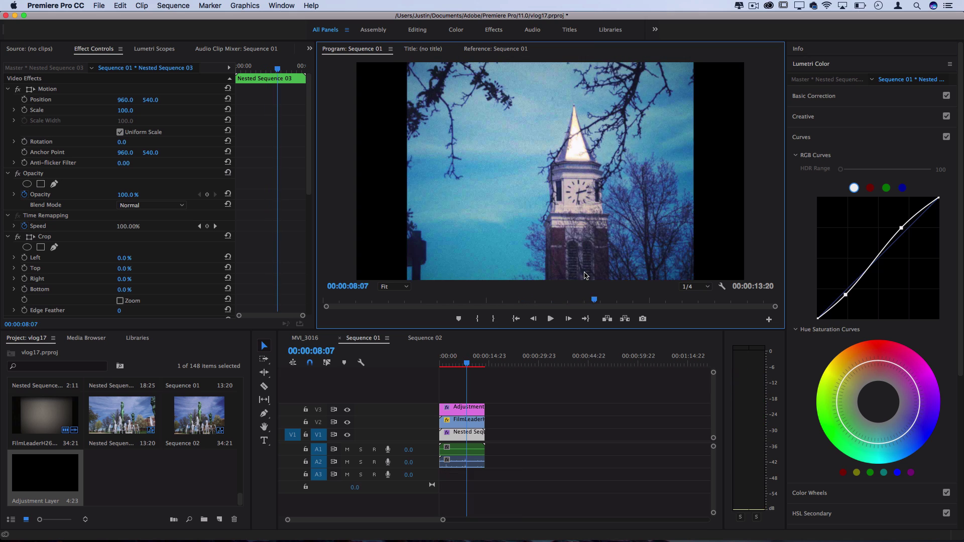
Step: Review the layers of the effect, opening FilmLeaderH264.mp4 in the Source monitor and selecting the adjustment layer on V3
{"action": "left_click", "coordinate": [471, 439]}
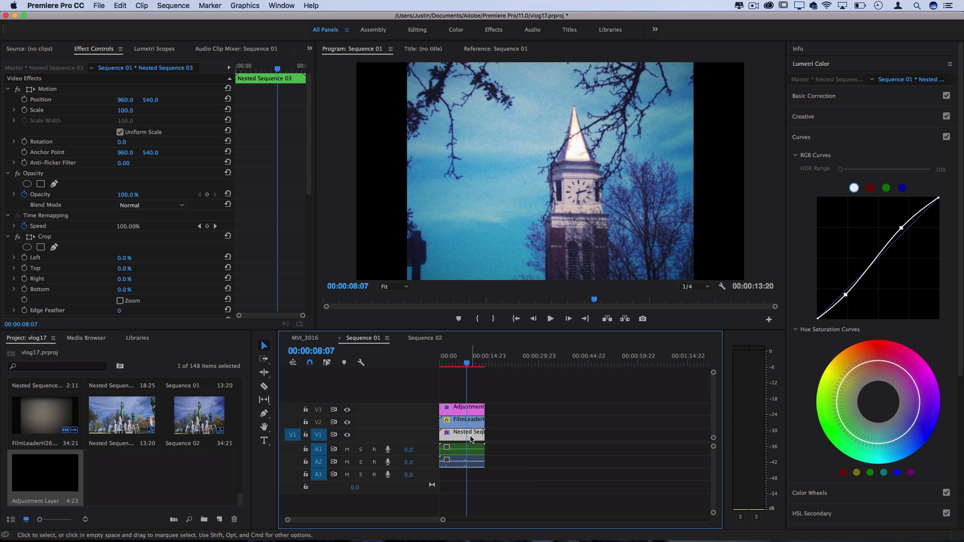
{"action": "left_click", "coordinate": [472, 425]}
{"action": "double_click", "coordinate": [46, 422]}
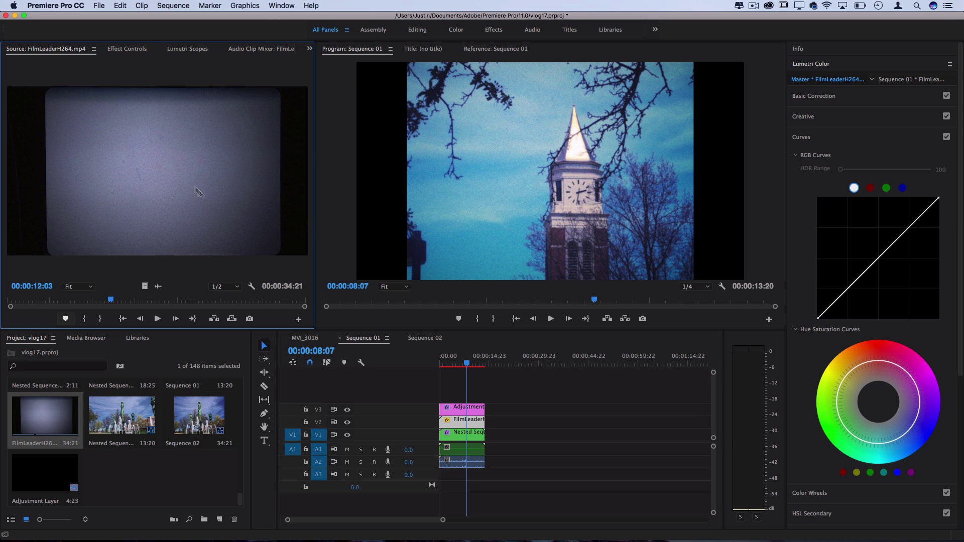
{"action": "left_click", "coordinate": [458, 409]}
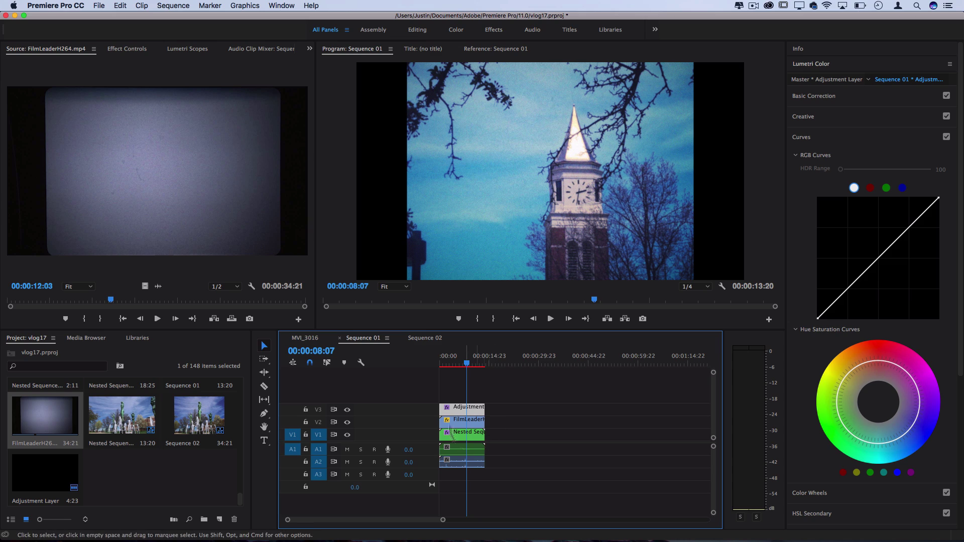